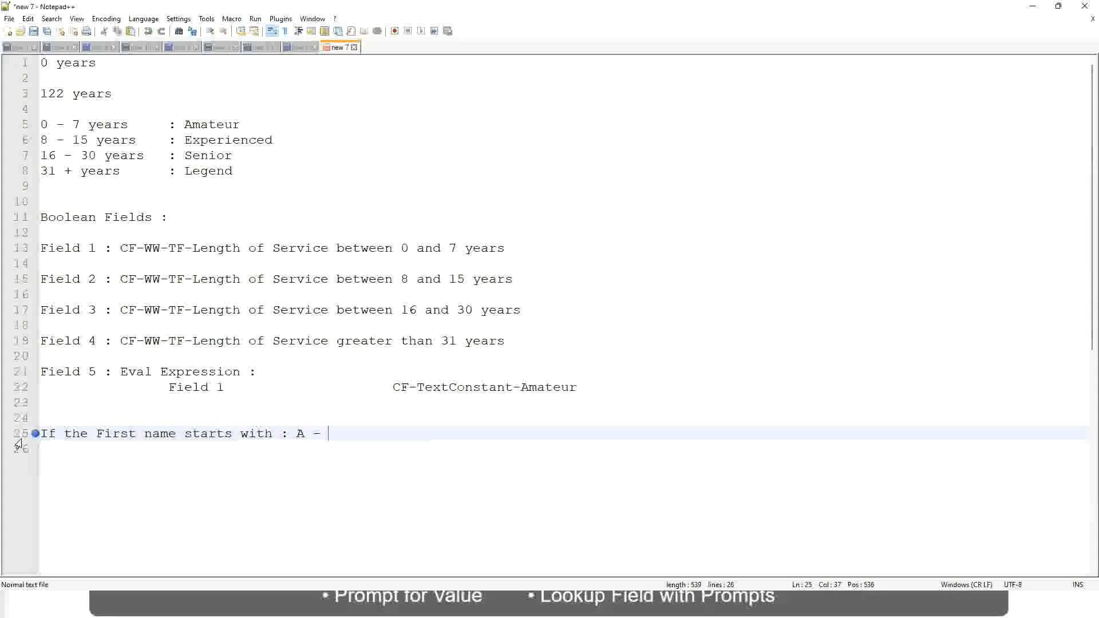
Step: Complete the first-name rule on line 25 with the range A - G and the label A Listers
type("G")
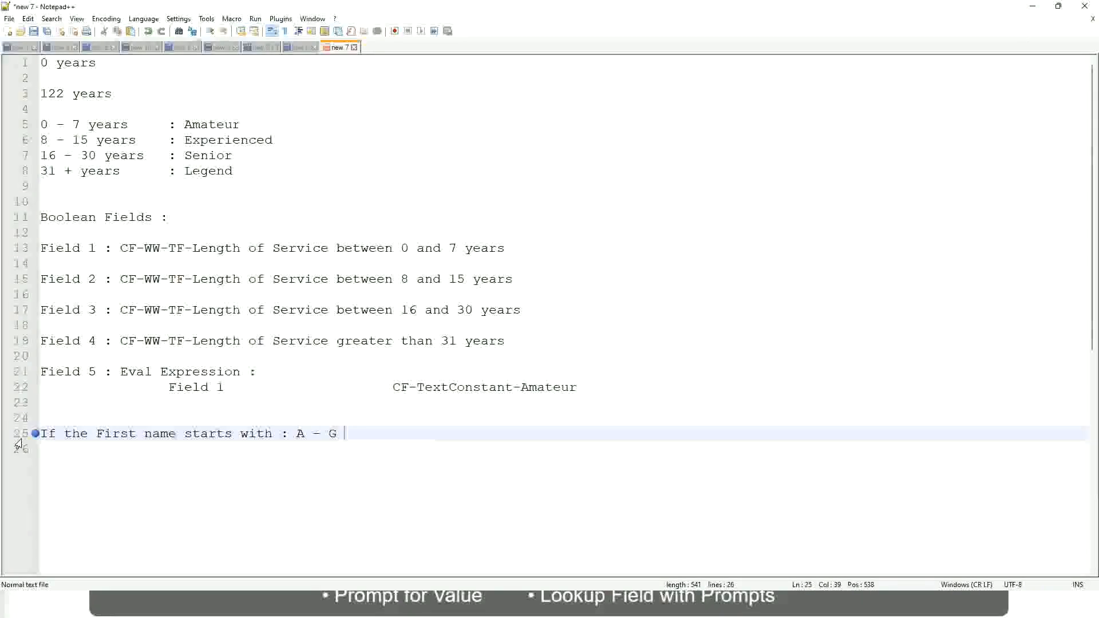
type(":")
key("Tab")
type("A II")
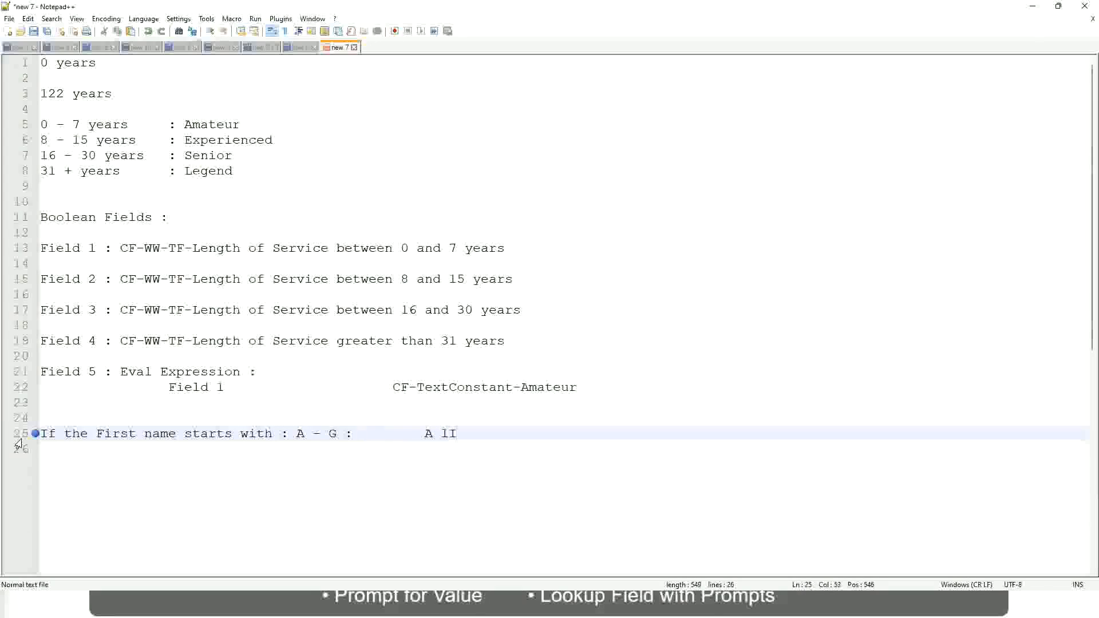
key("BackSpace")
key("BackSpace")
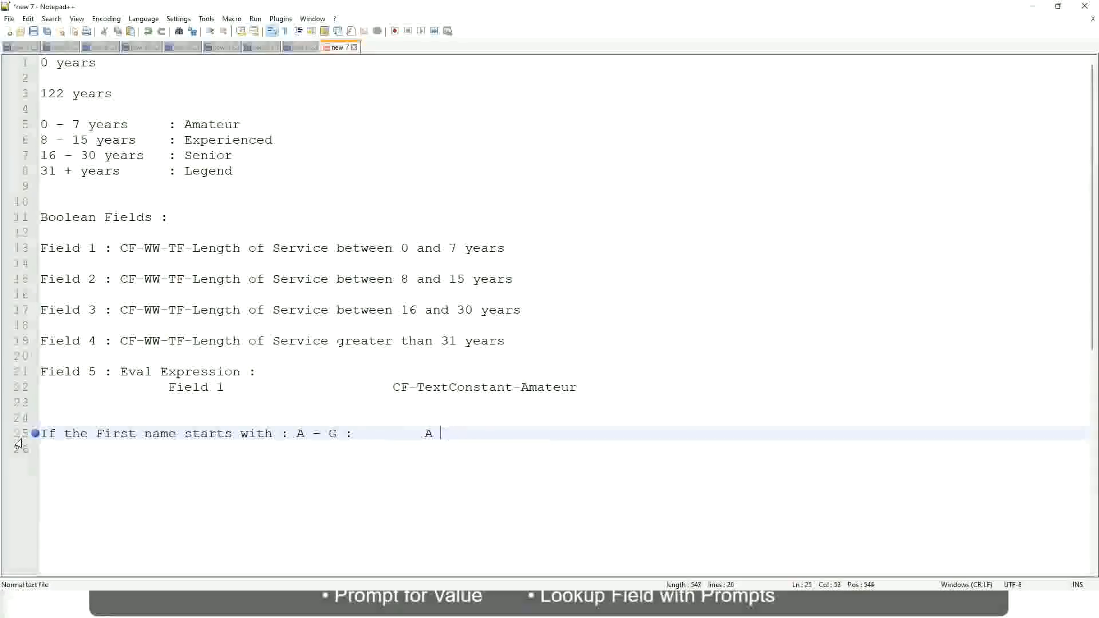
type("Listers")
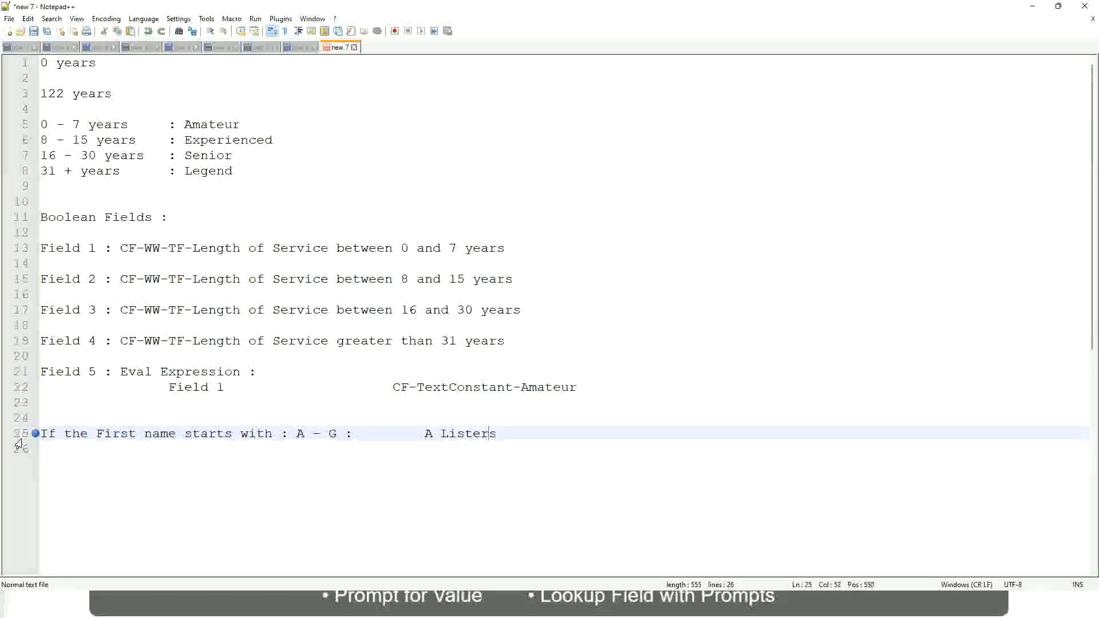
Step: Enclose the A Listers label in double quotation marks and start a new line below it
key("ctrl+Left")
key("ctrl+Left")
type("\"\"")
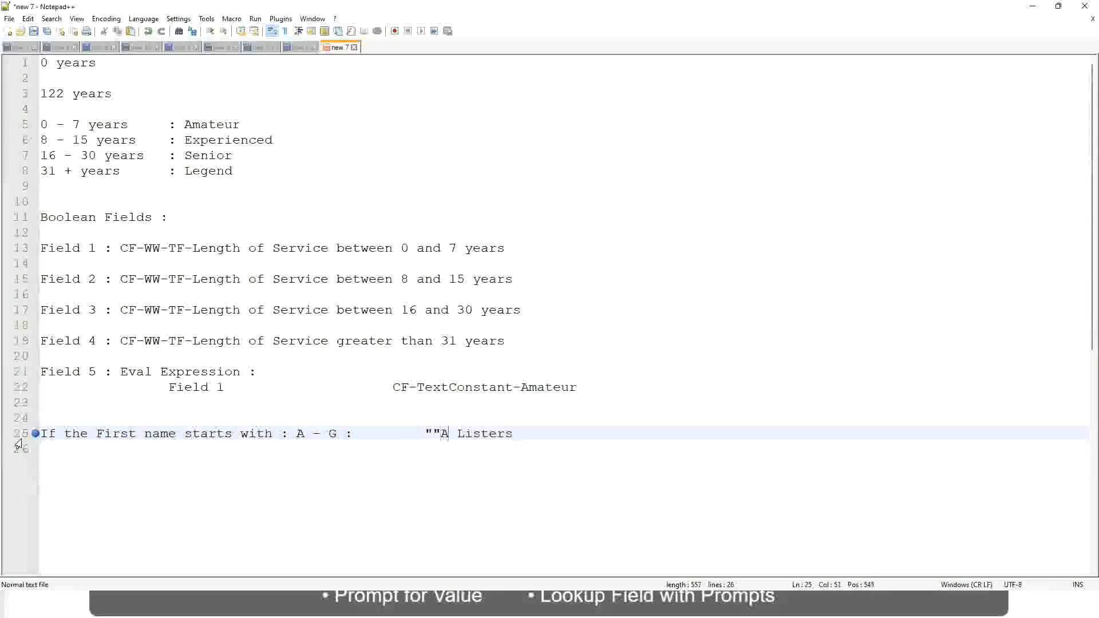
key("Right")
key("Right")
key("Right")
key("Left")
key("Left")
key("Left")
key("Left")
key("BackSpace")
key("Right")
key("Right")
key("Right")
key("Right")
key("Right")
key("Right")
key("Right")
key("Right")
key("Right")
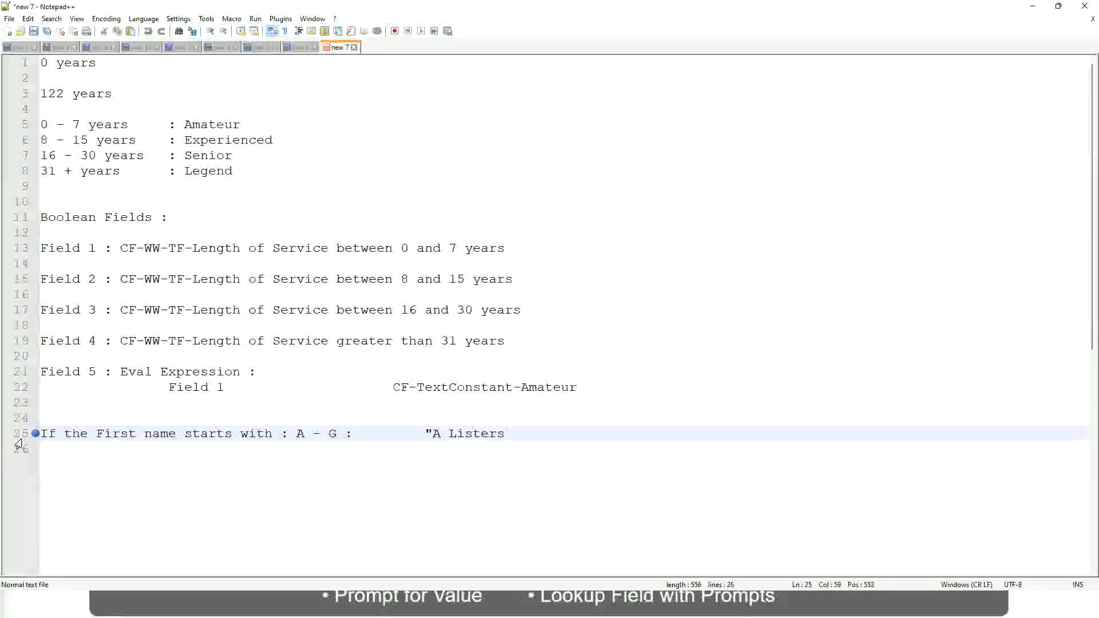
key("Return")
type("\"")
key("BackSpace")
key("BackSpace")
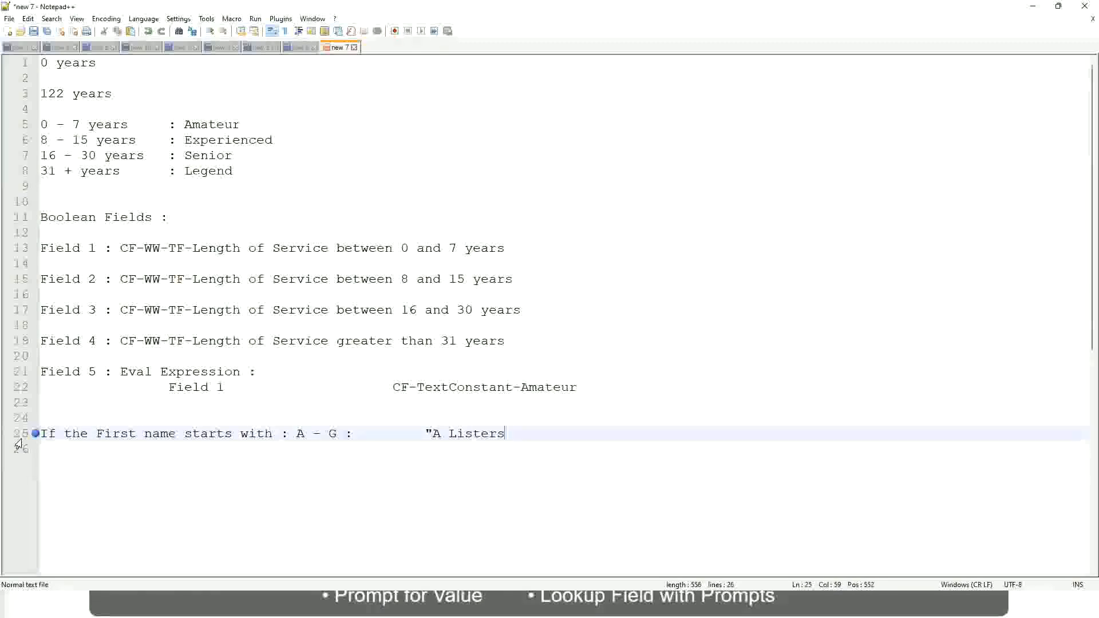
type("\"\"")
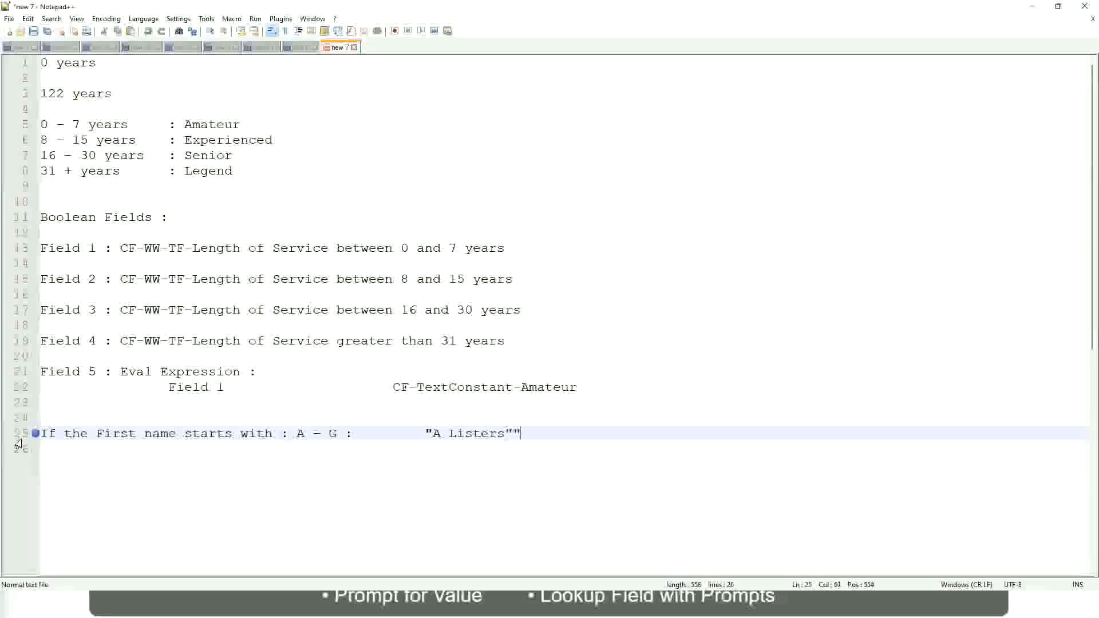
key("BackSpace")
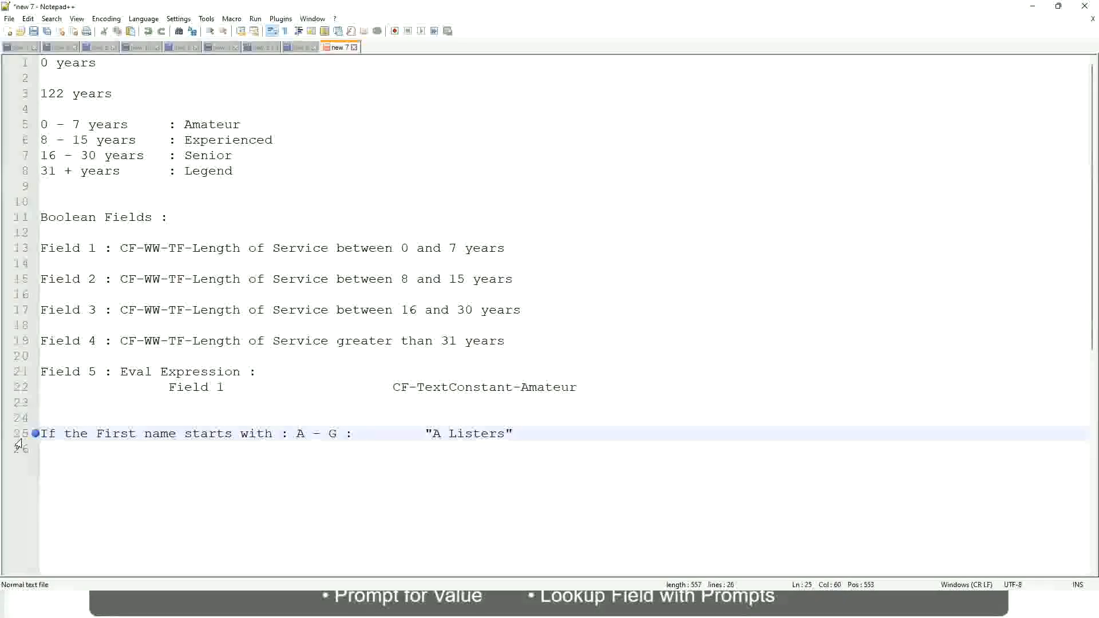
key("Return")
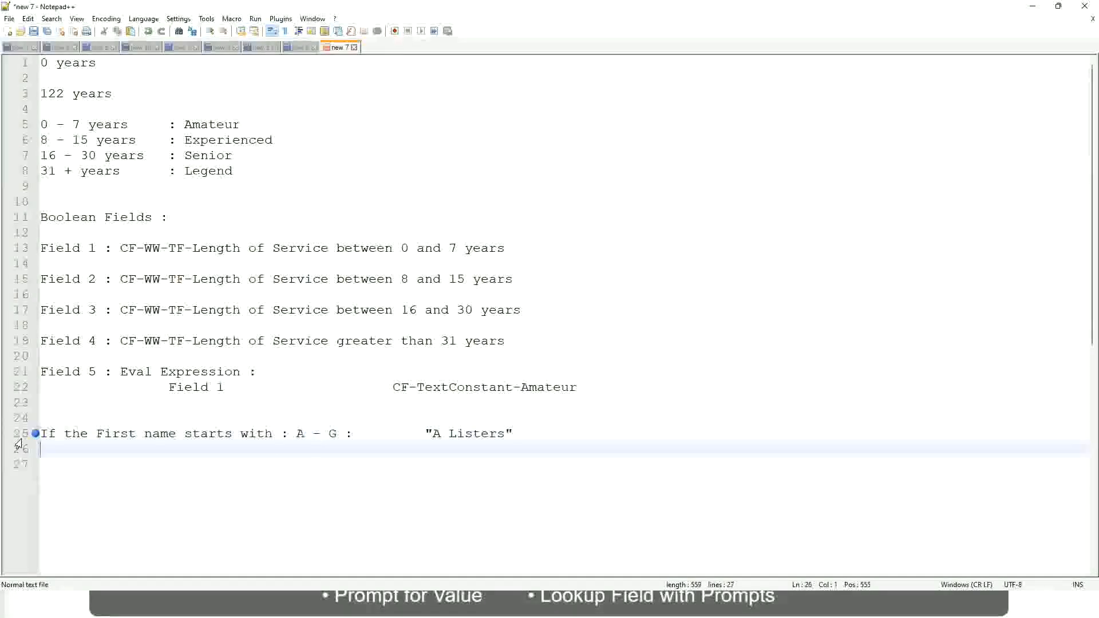
Step: Add a second rule line for the range H - P with the quoted label "His Majesty", aligned under the first
type("H -")
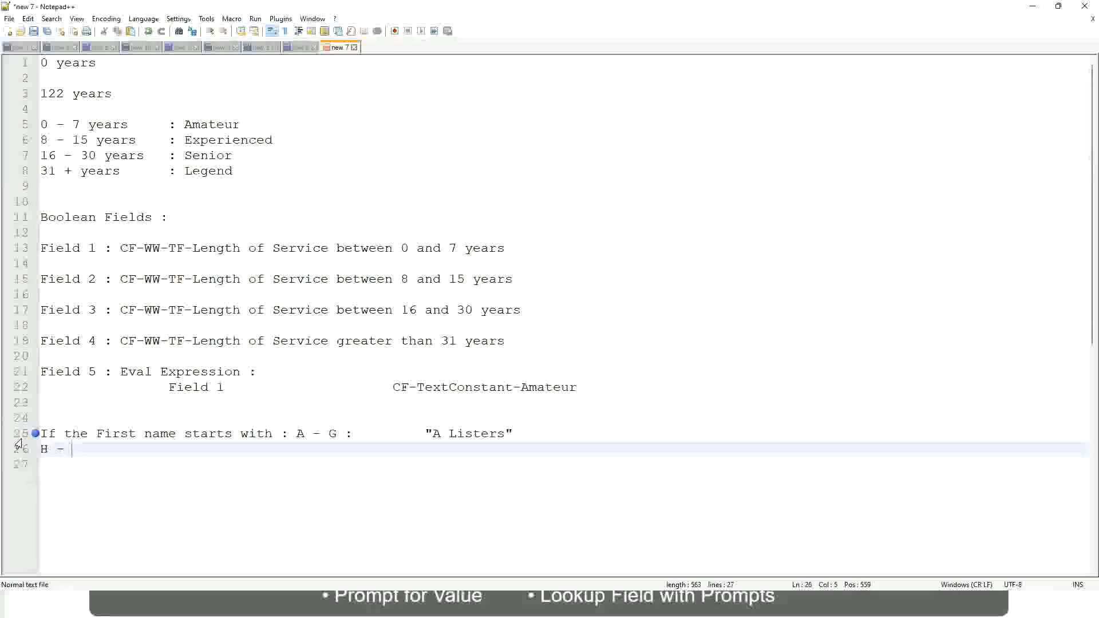
type("G")
key("BackSpace")
type("P")
key("Tab")
key("Tab")
key("Tab")
key("Tab")
key("Tab")
key("Tab")
key("Tab")
key("Tab")
key("Tab")
type(":")
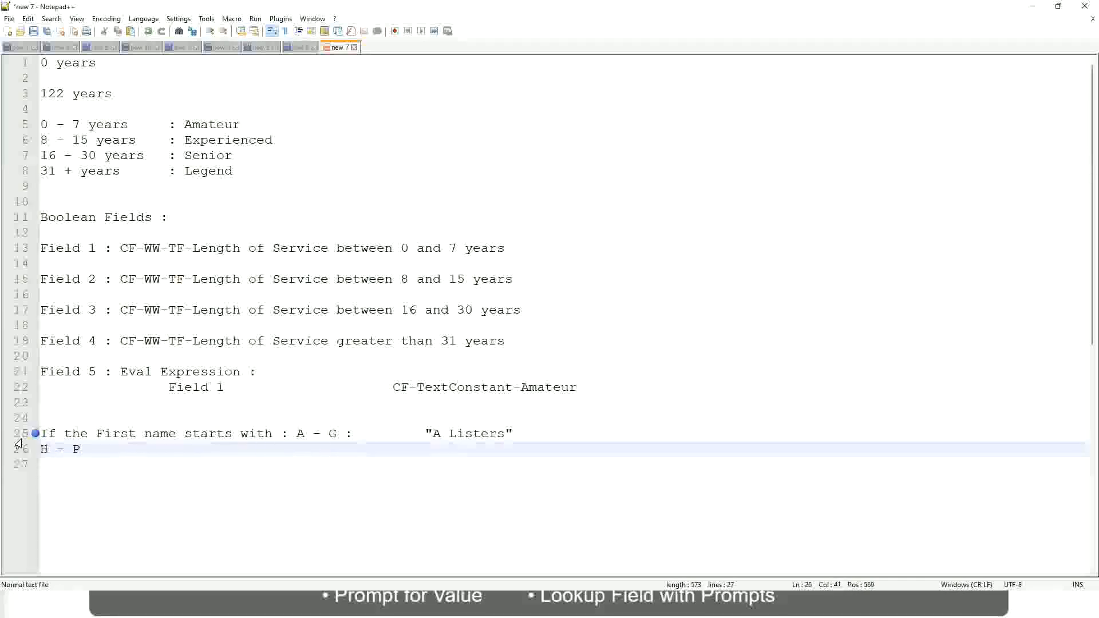
key("Tab")
type("\"His Maje")
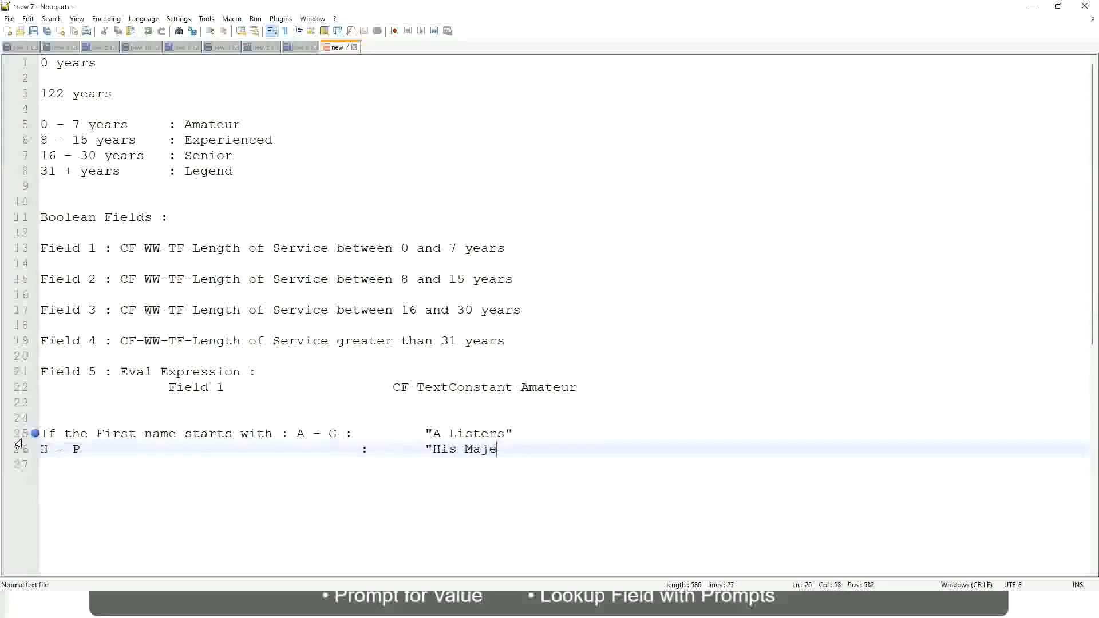
type("sty\"\"")
key("BackSpace")
key("Return")
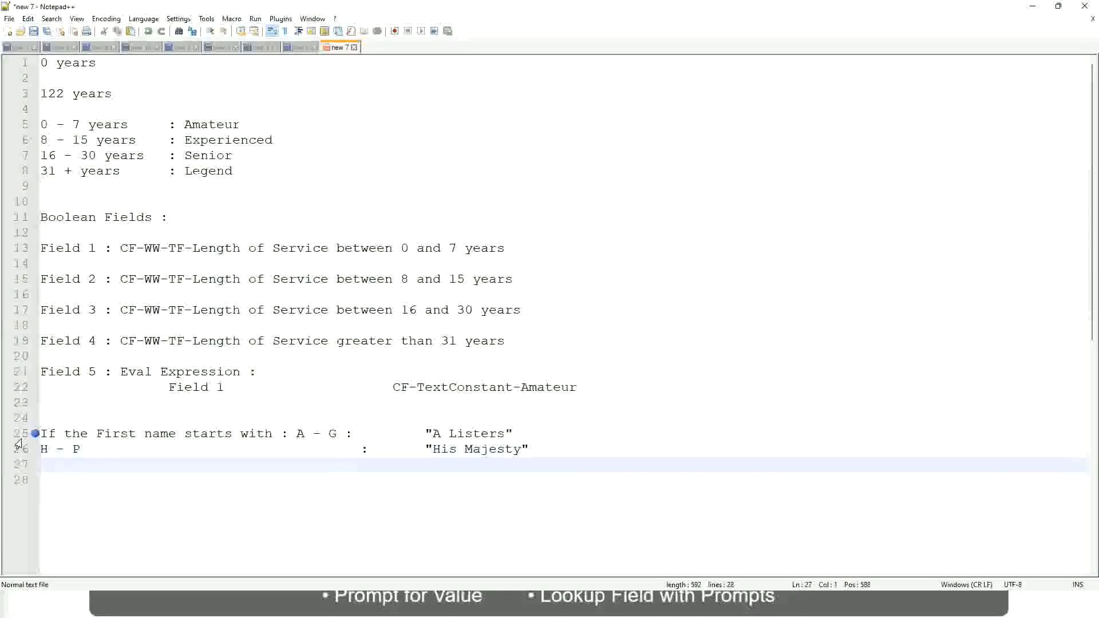
Step: Add a third rule line for the range L - Z with the quoted label "Lords", aligned under the others
type("L - Z")
key("Tab")
key("Tab")
key("Tab")
key("Tab")
type(":")
key("Tab")
type("\"\"Lords")
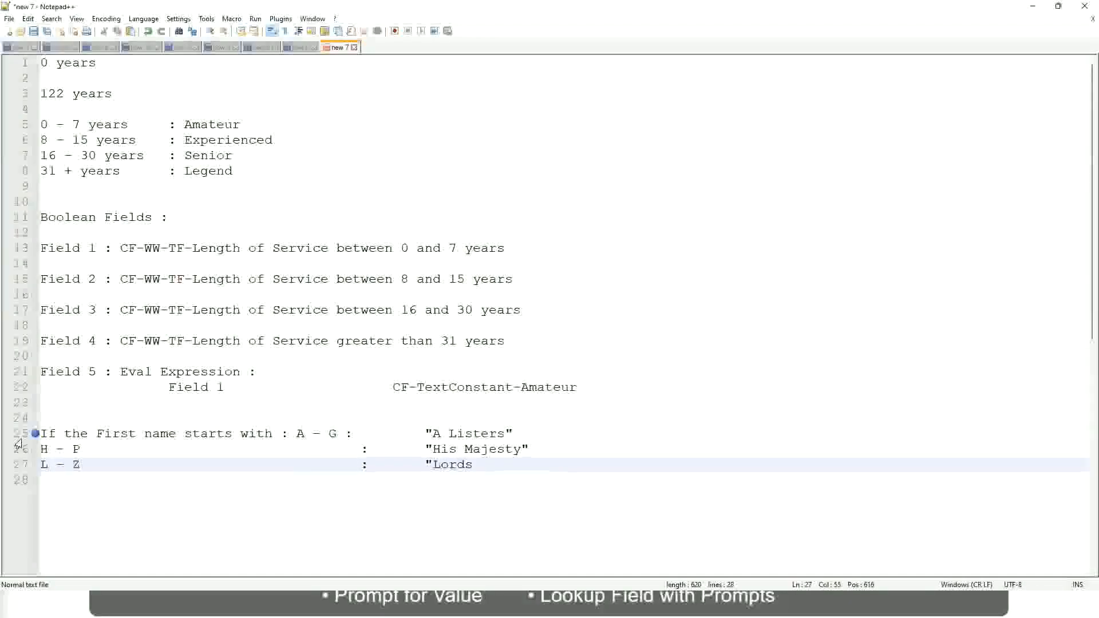
type("\"\"")
key("BackSpace")
Step: Replace the three first-name rule lines with the single word "If" to start a new rule
left_click(491, 468)
left_click_drag(488, 465, 525, 433)
left_click(473, 434)
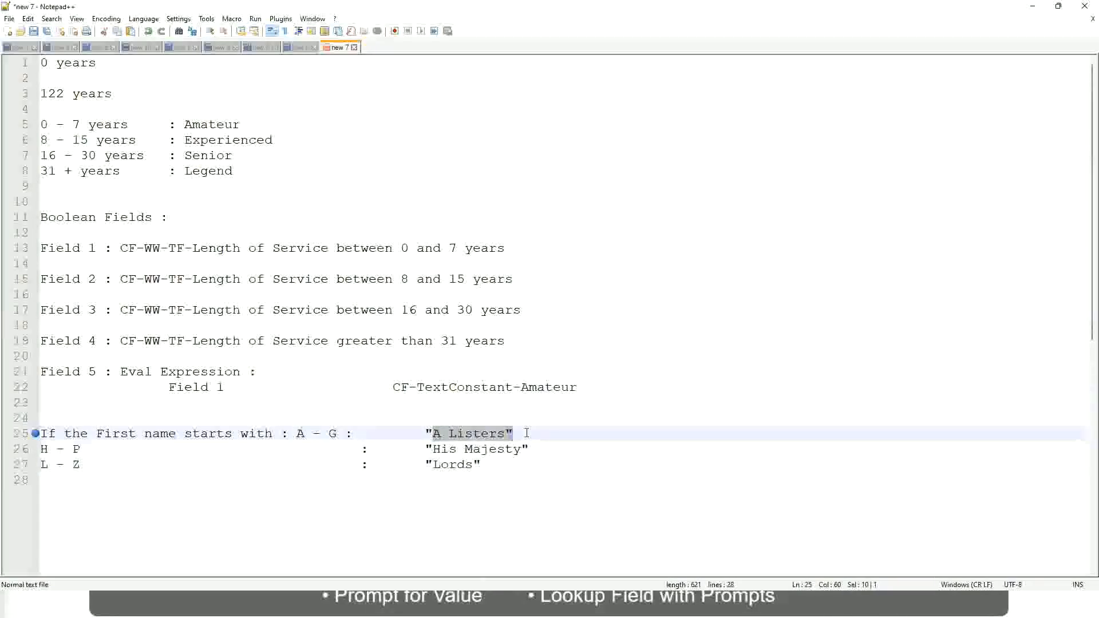
left_click(496, 451)
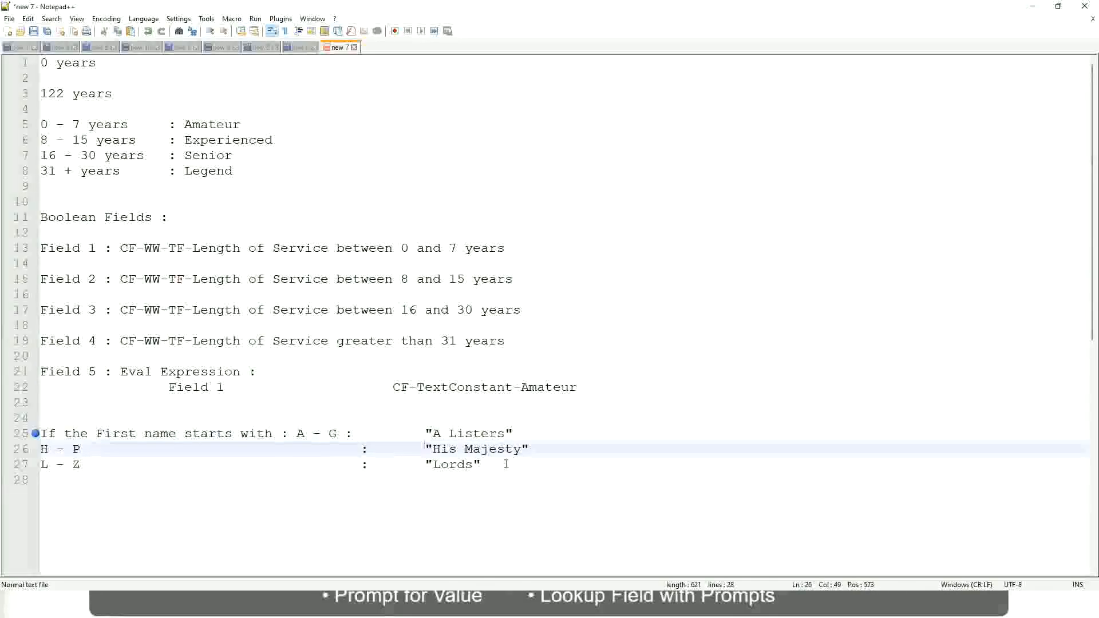
left_click_drag(506, 462, 32, 434)
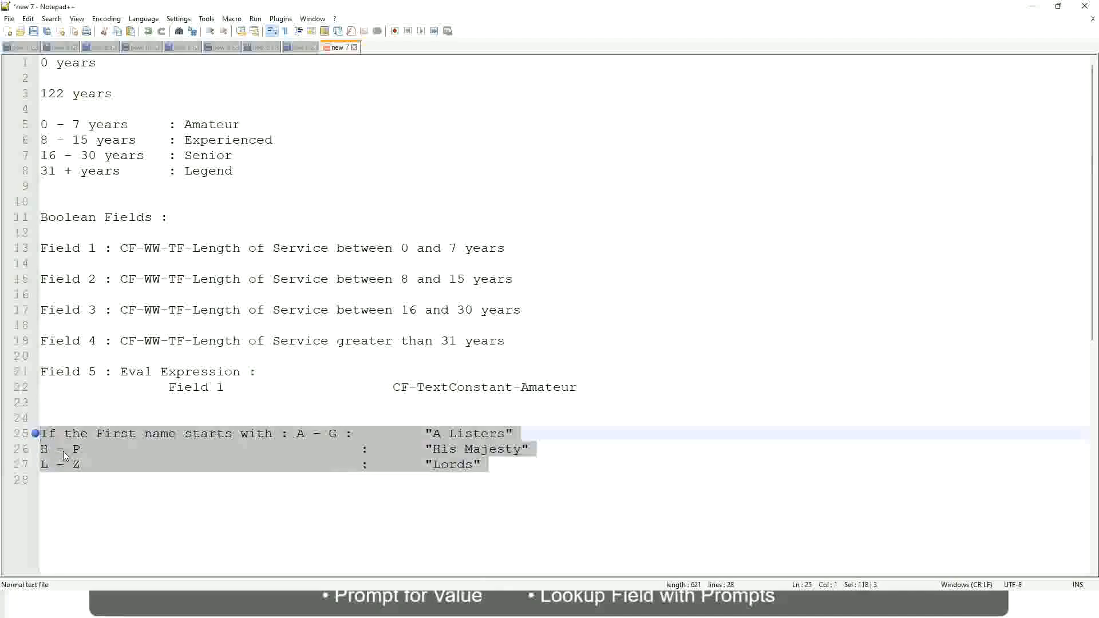
type("If ")
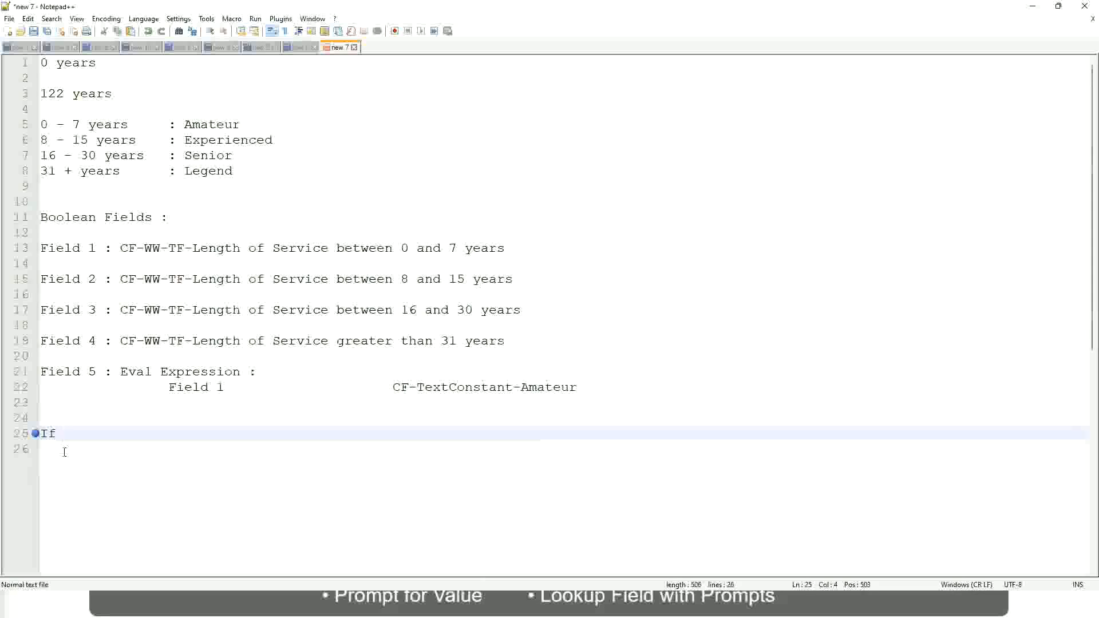
type("Prior Ex")
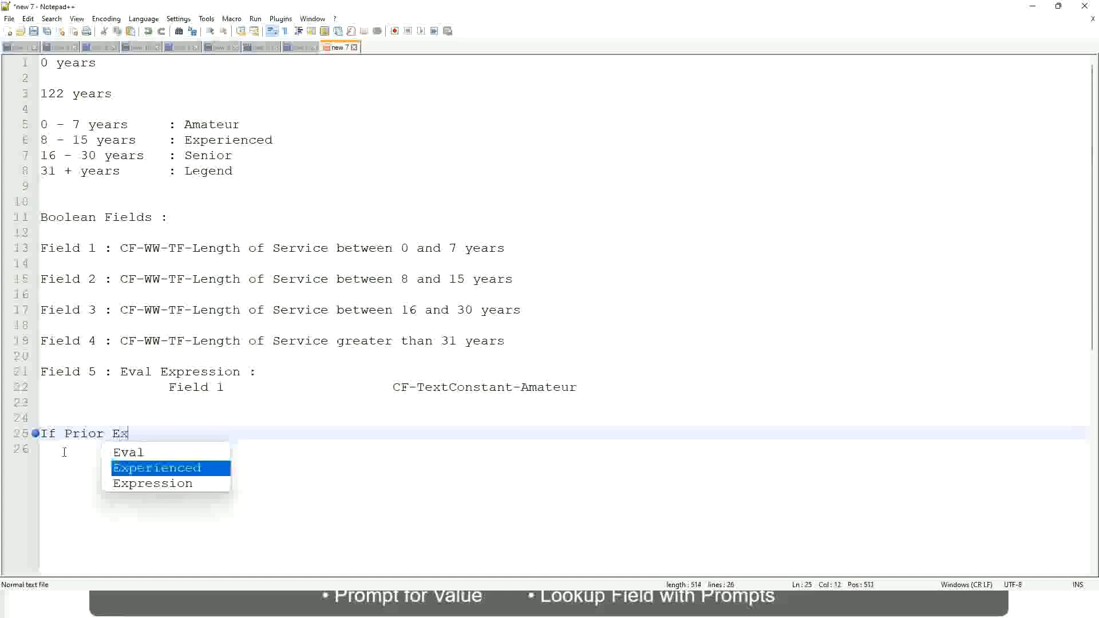
type("perience")
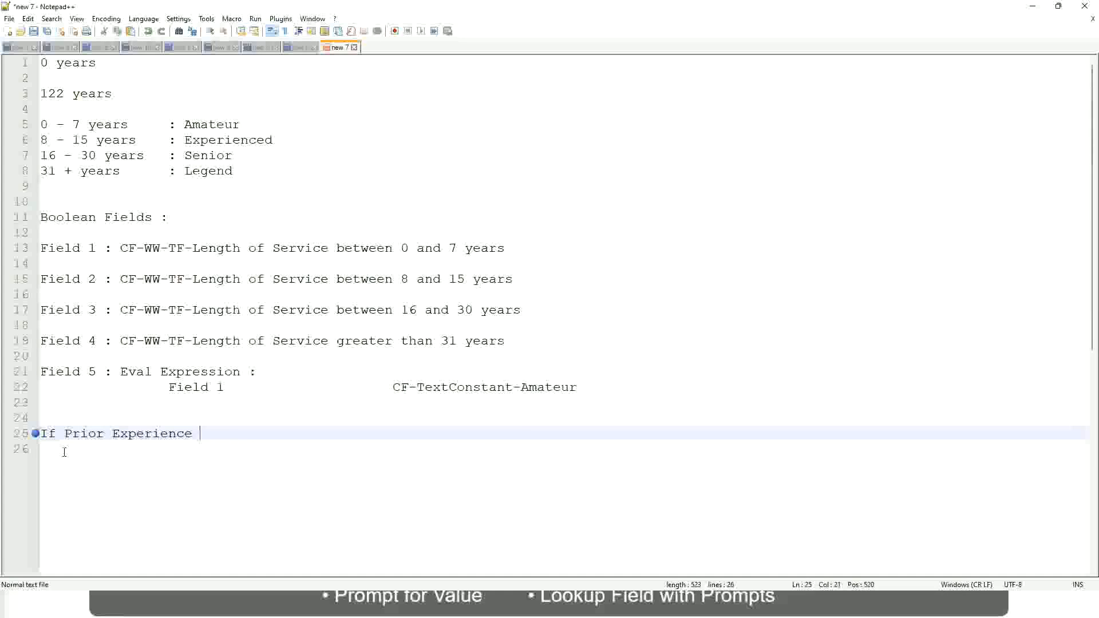
key("BackSpace")
key("BackSpace")
key("BackSpace")
key("BackSpace")
key("BackSpace")
key("BackSpace")
key("BackSpace")
key("BackSpace")
key("BackSpace")
key("BackSpace")
key("BackSpace")
key("BackSpace")
key("BackSpace")
key("BackSpace")
key("BackSpace")
key("BackSpace")
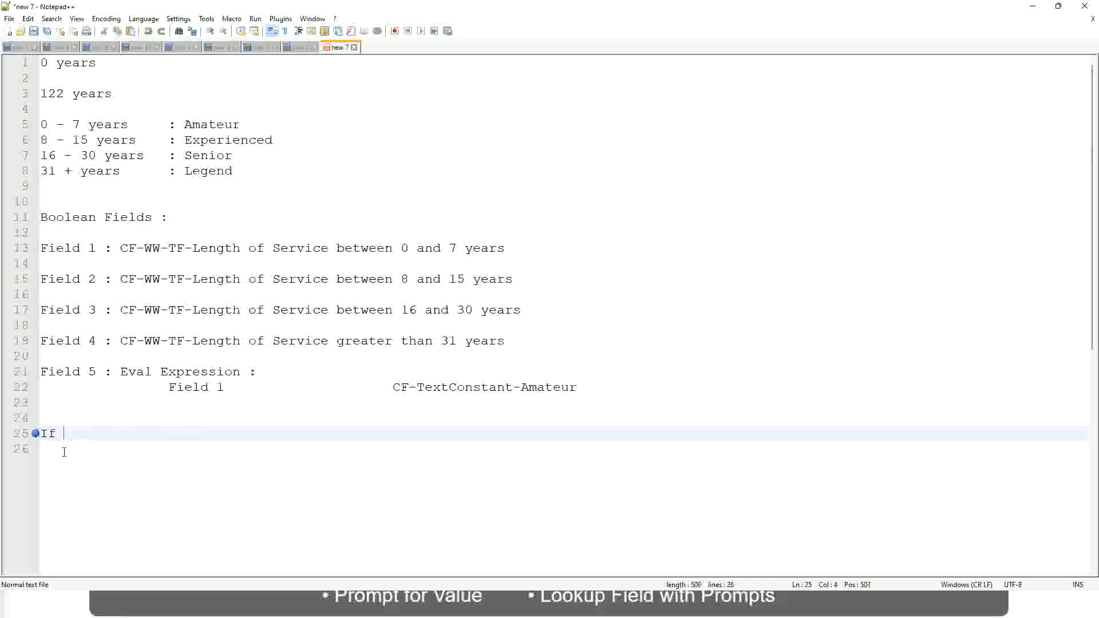
type("Job Prof")
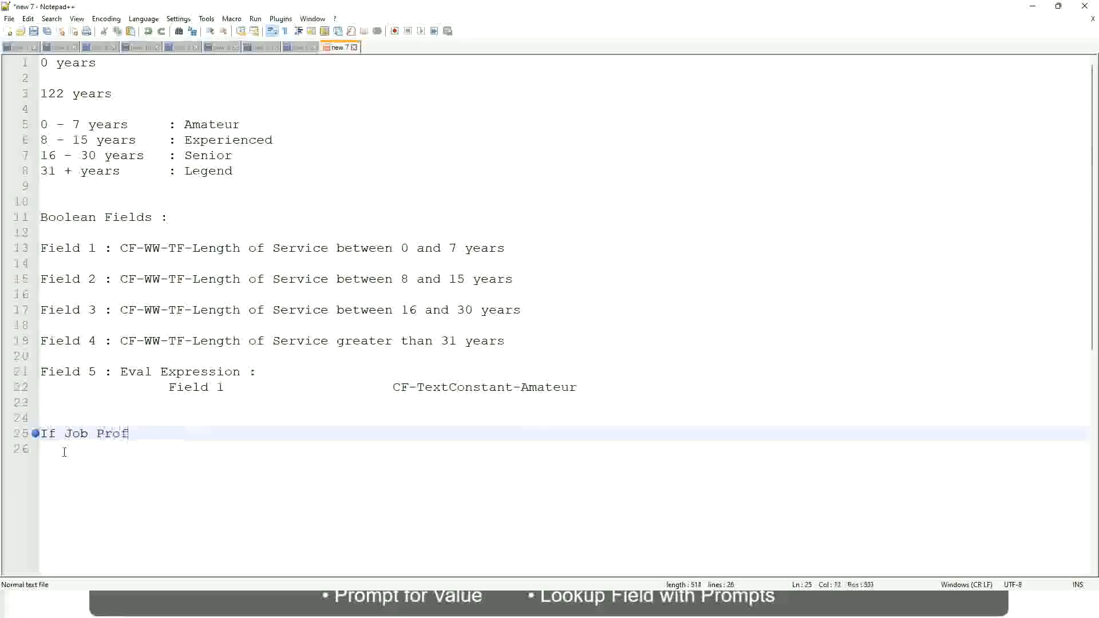
type("ile is : Manager")
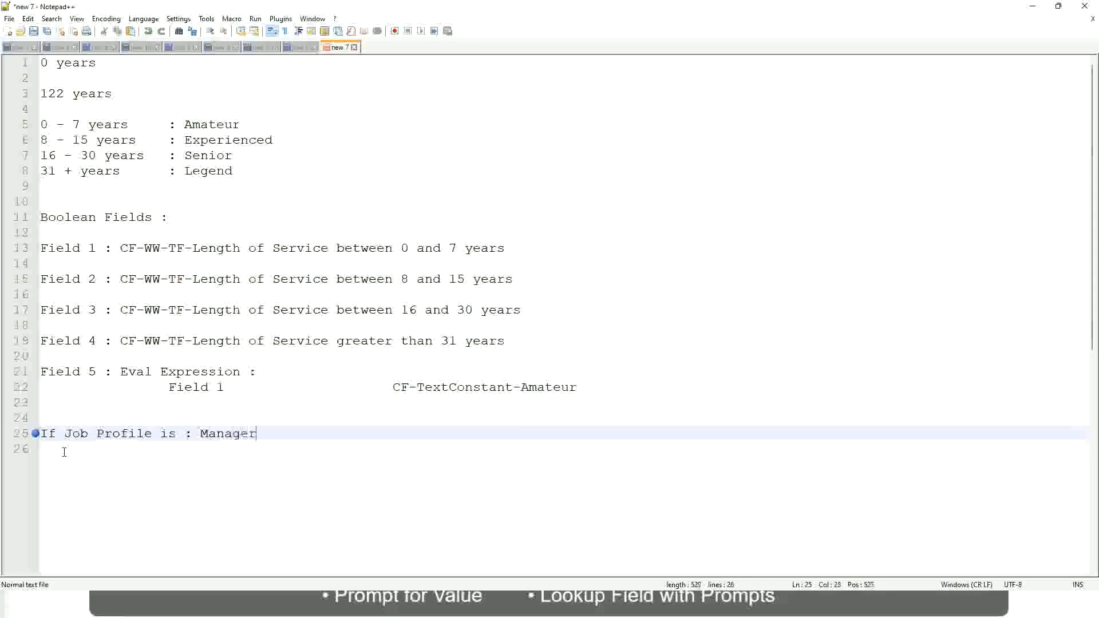
key("BackSpace")
key("BackSpace")
key("BackSpace")
key("BackSpace")
key("BackSpace")
key("BackSpace")
key("BackSpace")
key("BackSpace")
key("BackSpace")
key("BackSpace")
key("BackSpace")
key("BackSpace")
key("BackSpace")
key("BackSpace")
key("BackSpace")
key("BackSpace")
key("BackSpace")
key("BackSpace")
key("BackSpace")
key("BackSpace")
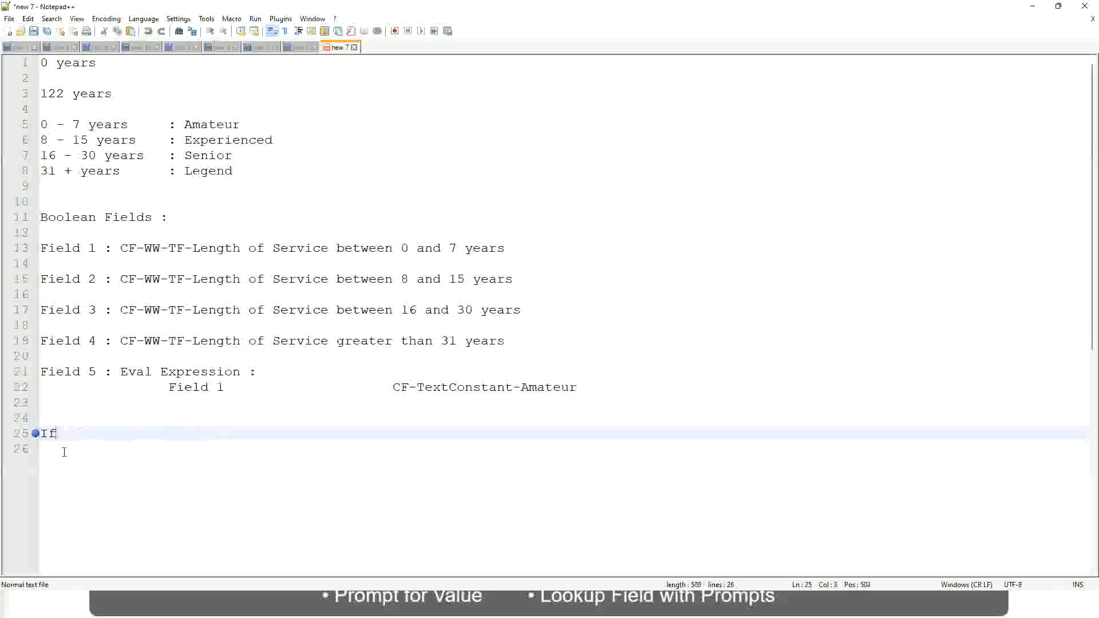
Step: Write the rule's condition as "If Management Level is Manager or Above" and leave a wide tabbed gap after it
type("Management ")
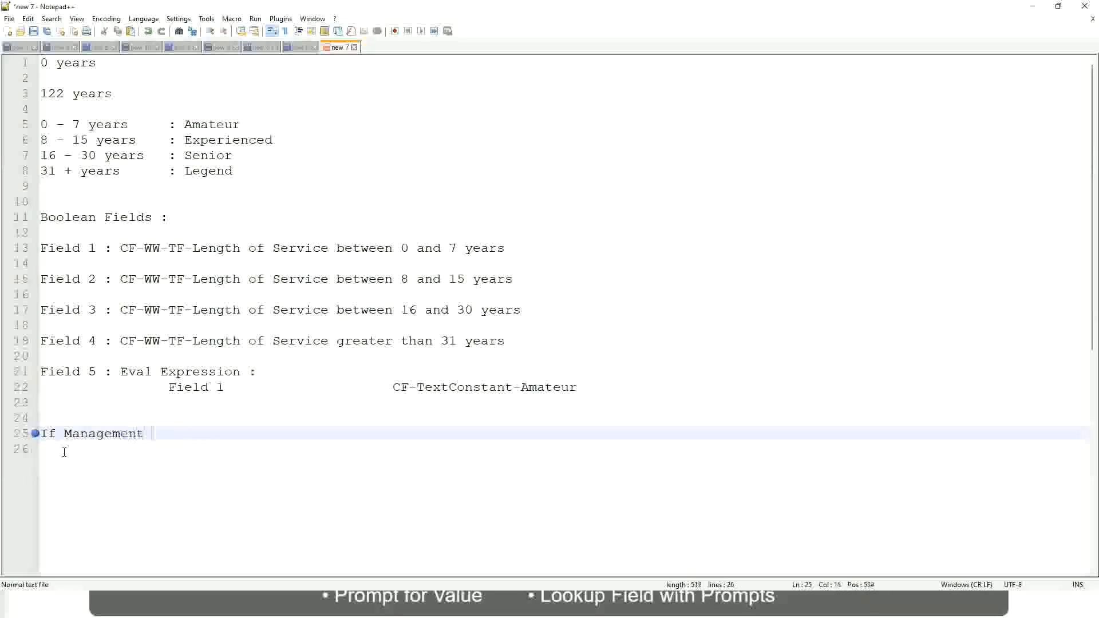
type("Level is Manager or A")
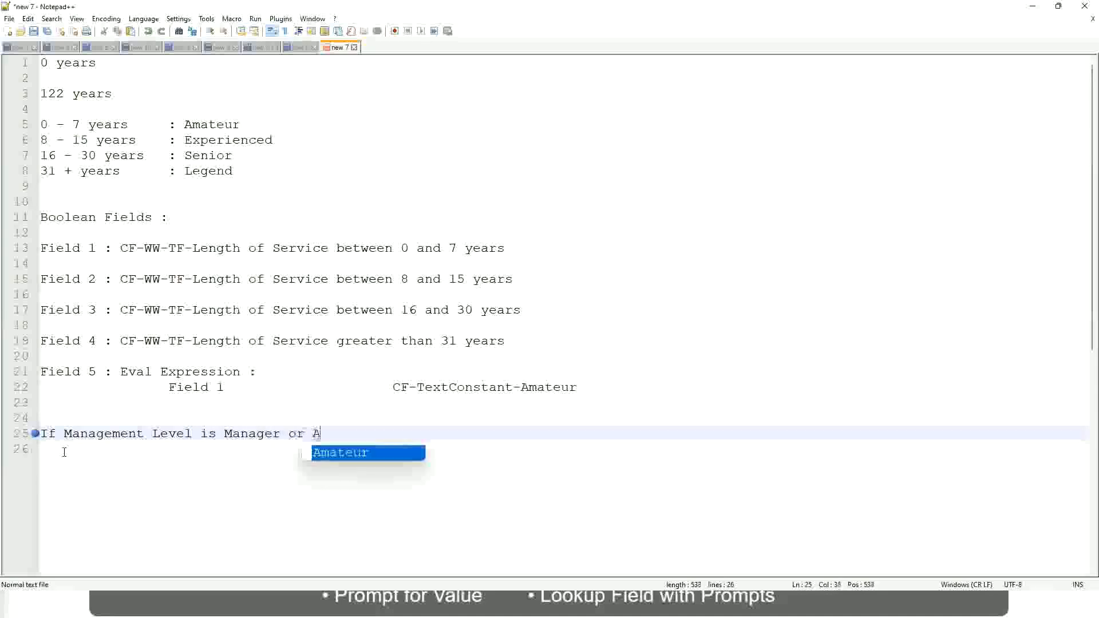
type("bove")
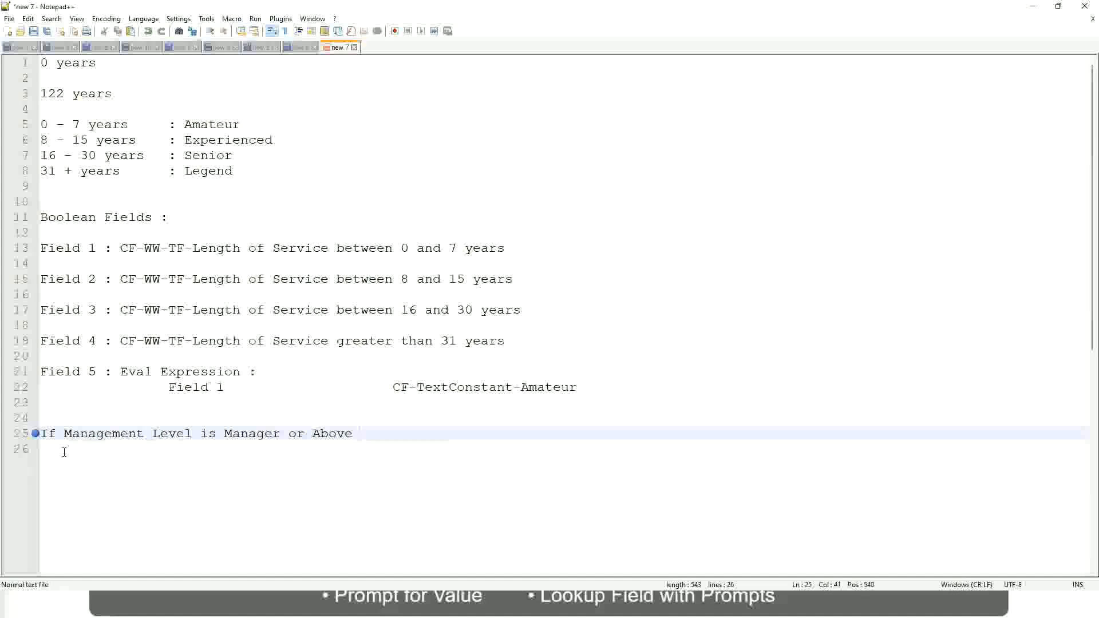
key("Tab")
key("Tab")
key("Tab")
key("Tab")
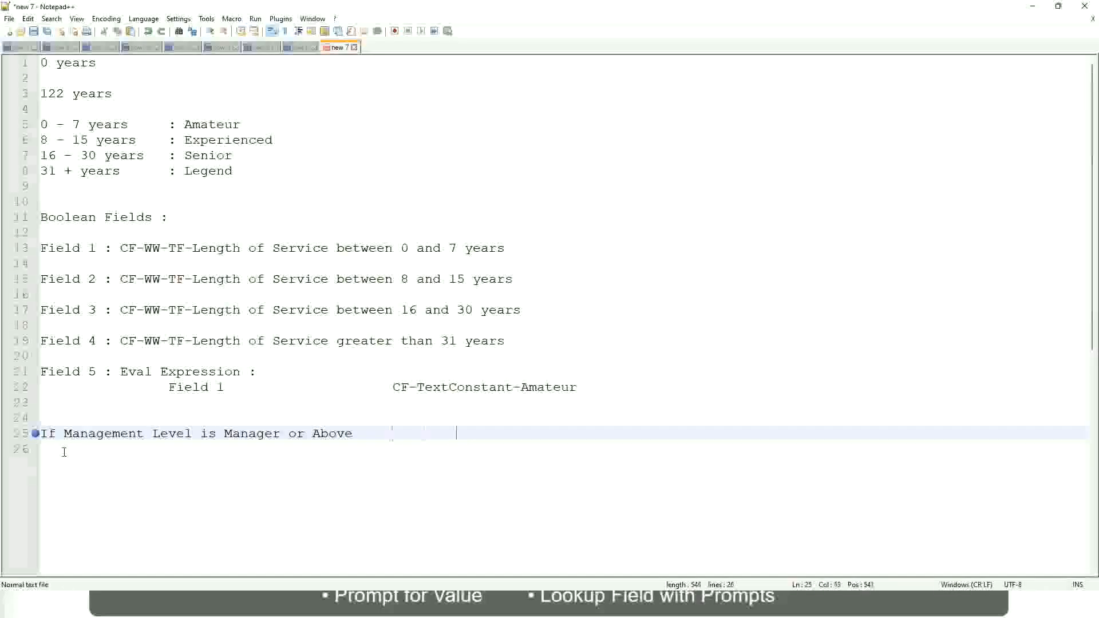
key("Tab")
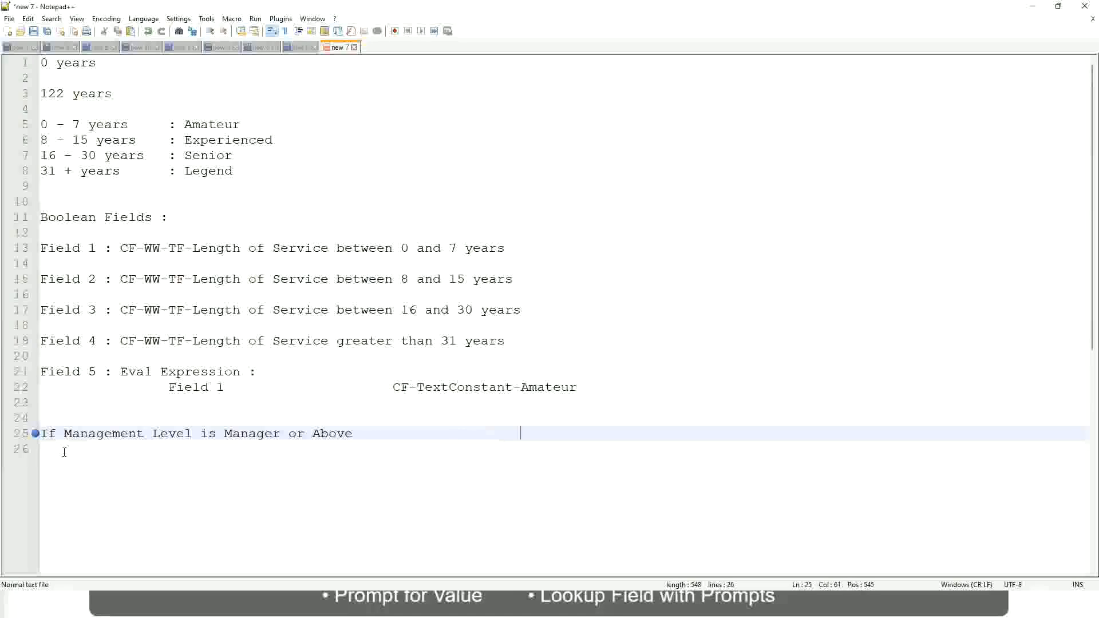
Step: Complete the Manager or Above rule with the outcome "Proposed Allowance Plan : Car Allowance" after the gap
type("Proposed")
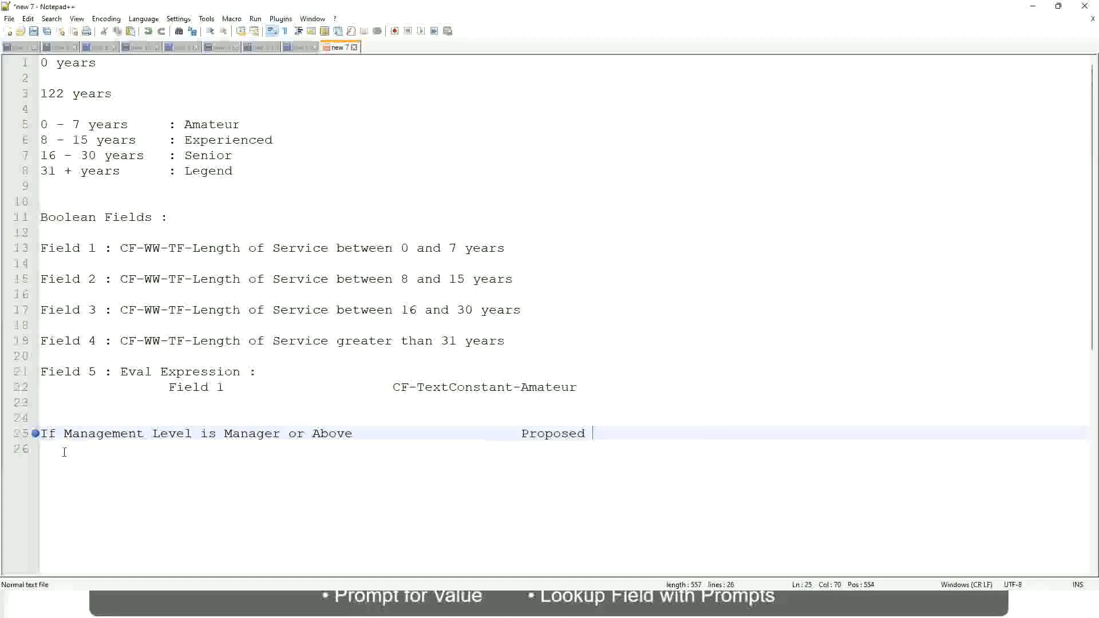
type("Allowance ")
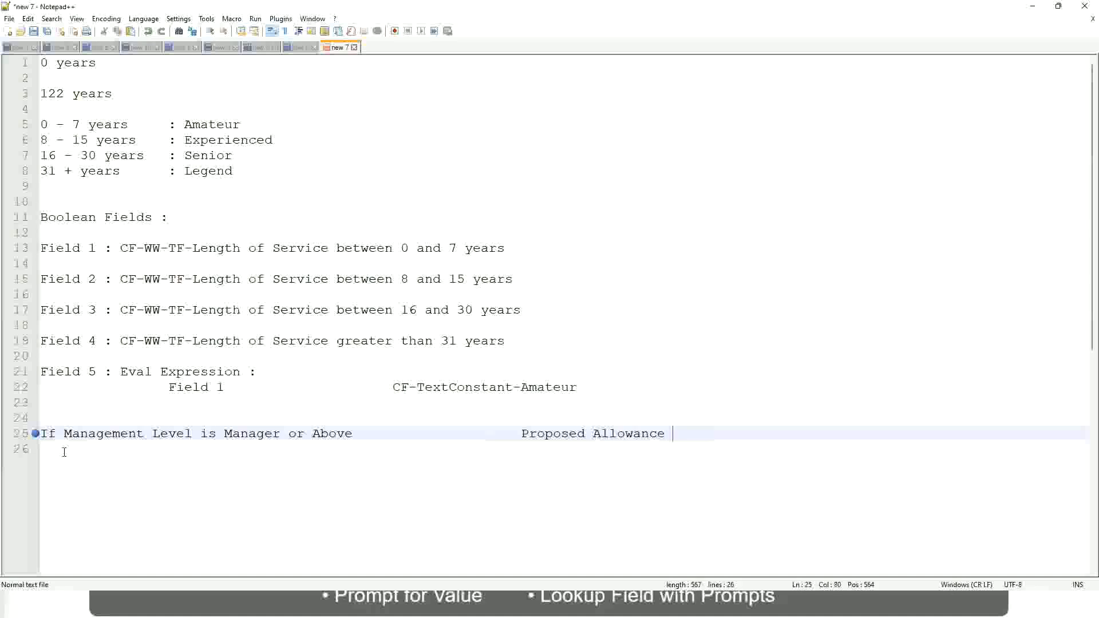
type("Plan")
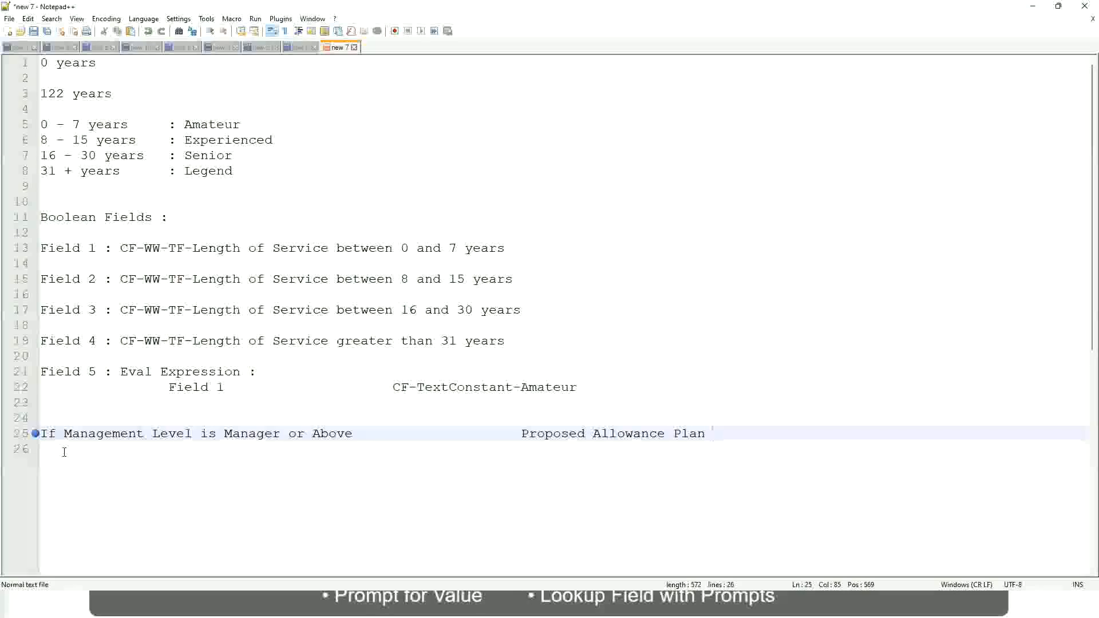
type(": ")
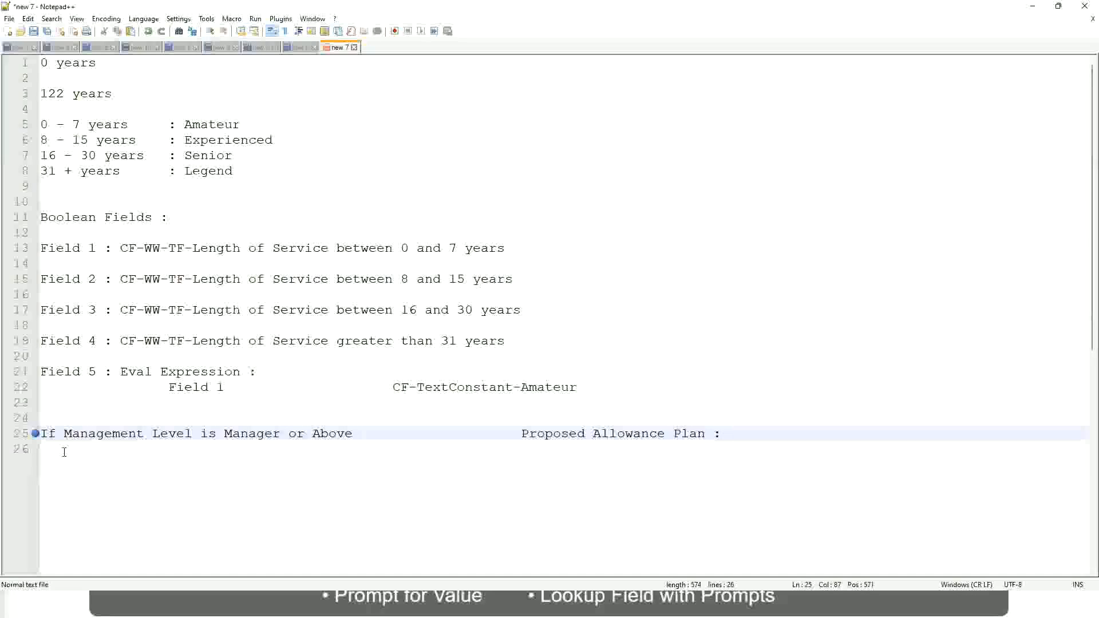
type("Car Allowanc")
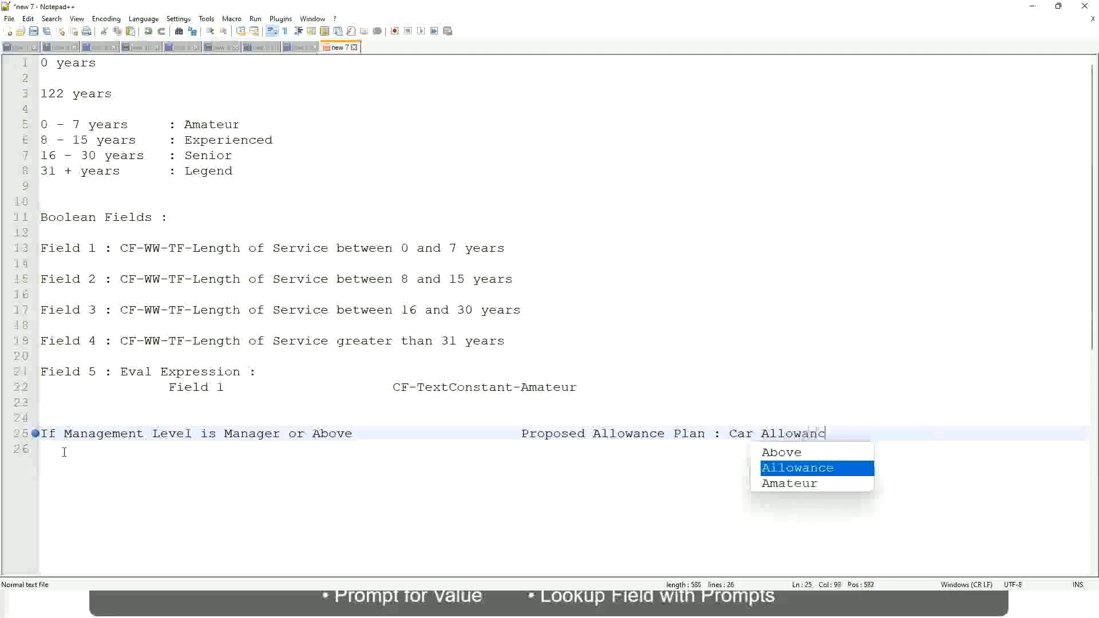
type("e")
Step: Start a second rule line below the first with the text "If Management Level is"
key("Return")
type("I")
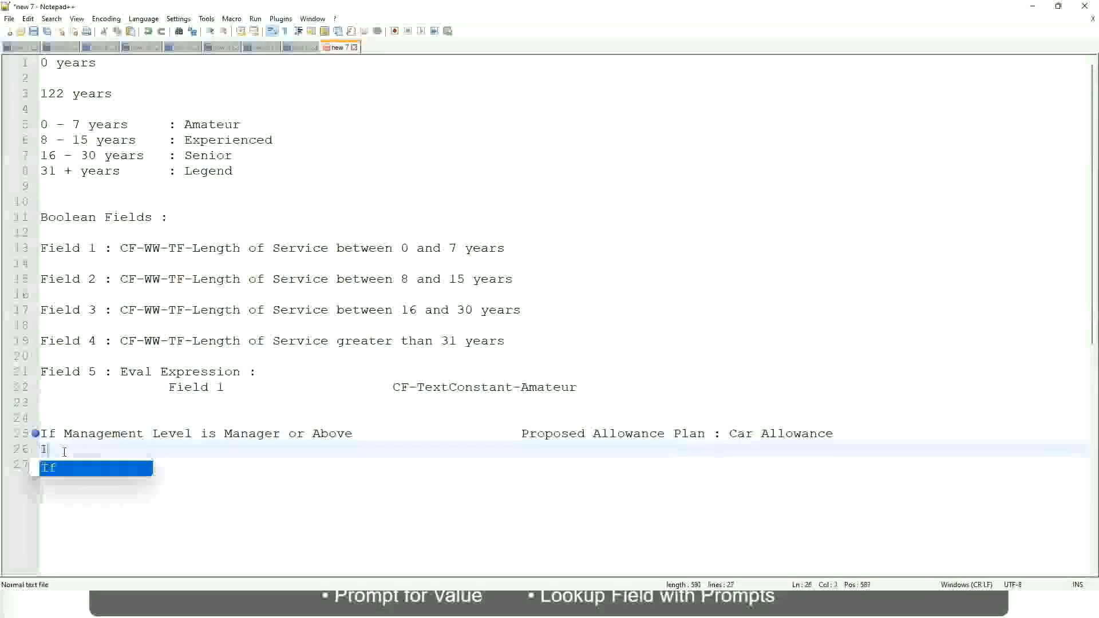
type("f Management L")
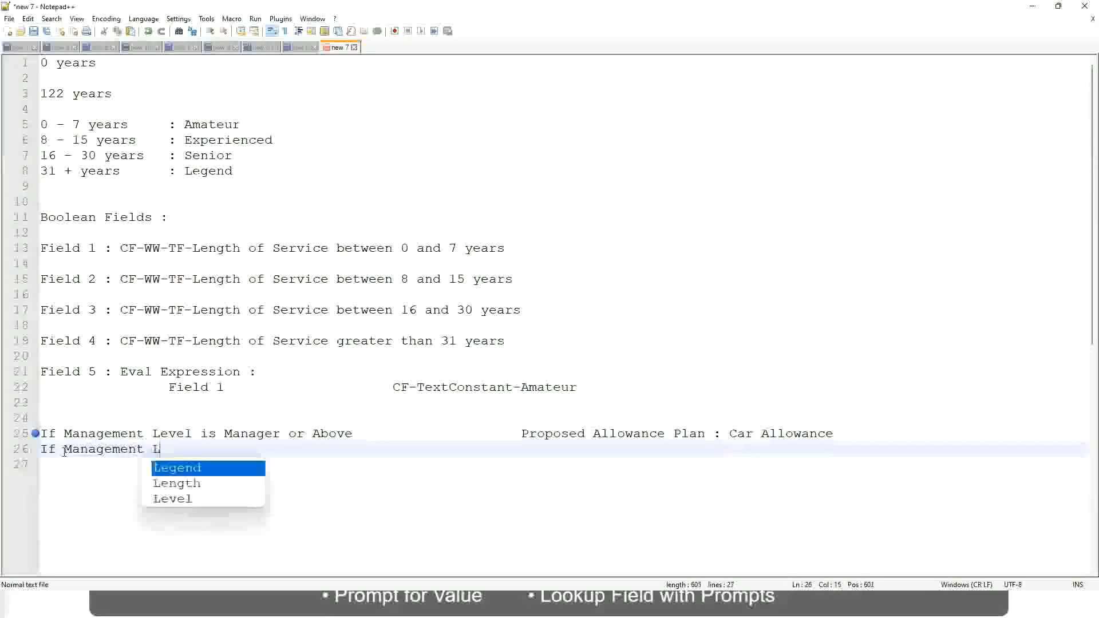
type("evel is")
Step: Delete "or Above" from the first rule's condition so it ends with "Manager"
key("Up")
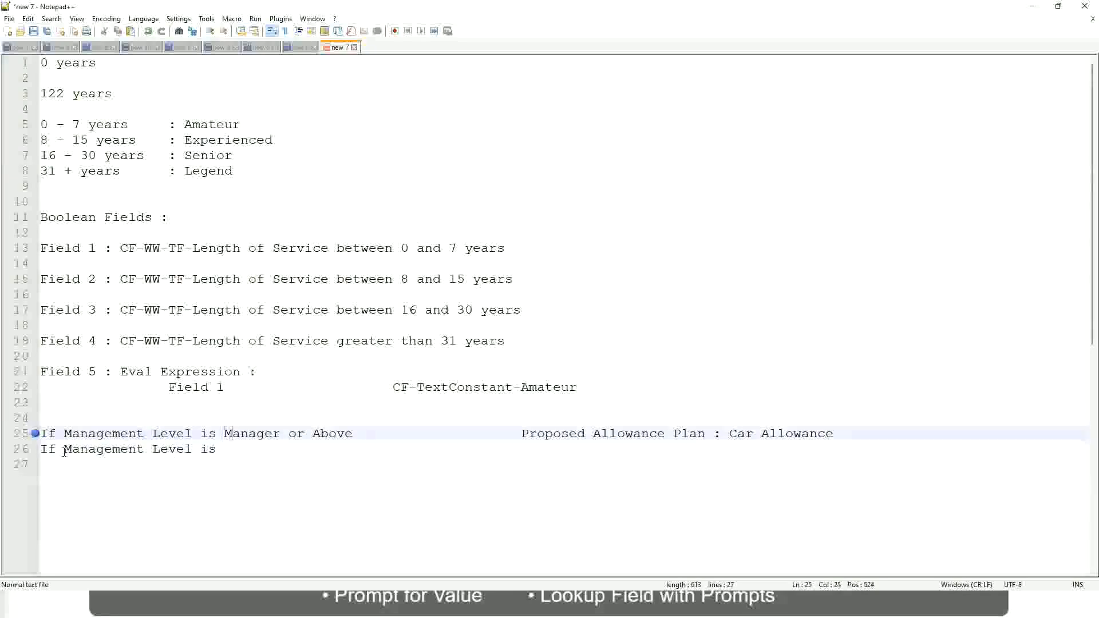
key("Right")
key("Right")
key("Right")
key("Right")
key("Right")
key("Right")
key("Right")
key("shift+Right")
key("shift+Right")
key("shift+Right")
key("shift+Right")
key("shift+Right")
key("shift+Right")
key("shift+Right")
key("shift+Right")
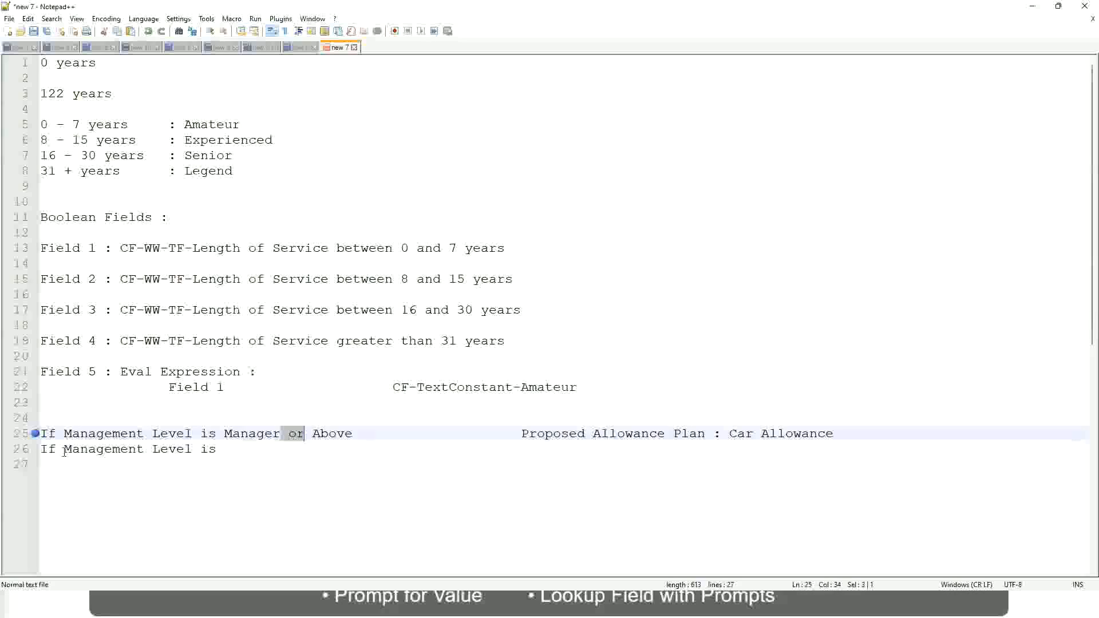
key("shift+Right")
key("Delete")
Step: Complete the second rule with the level "Director" and the aligned outcome "Executive Allowance", and start a new line below it
key("Down")
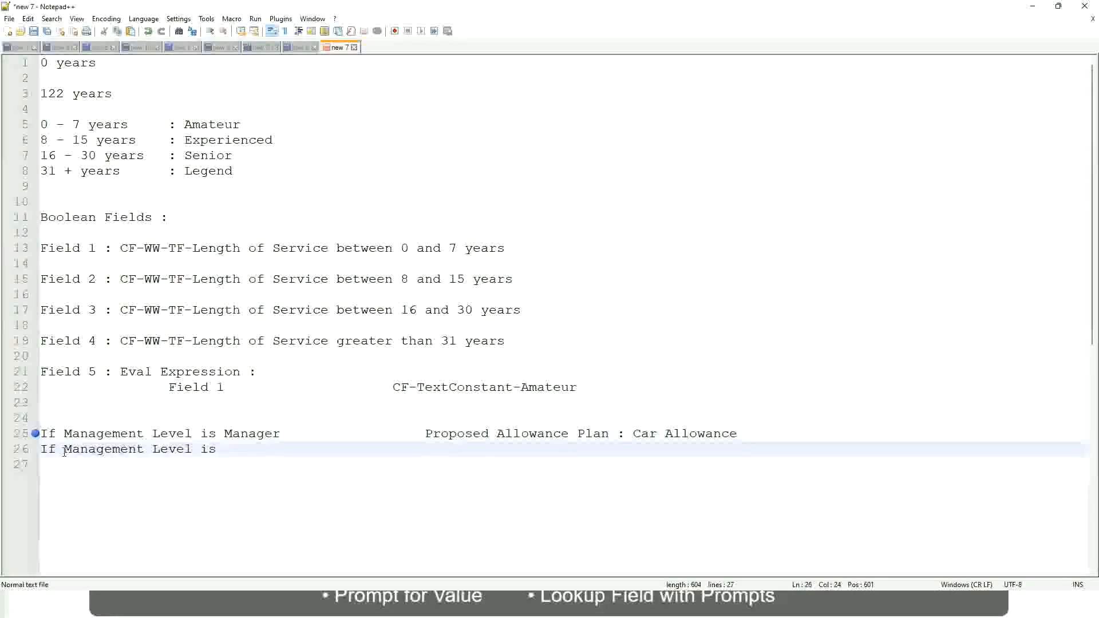
type("Director")
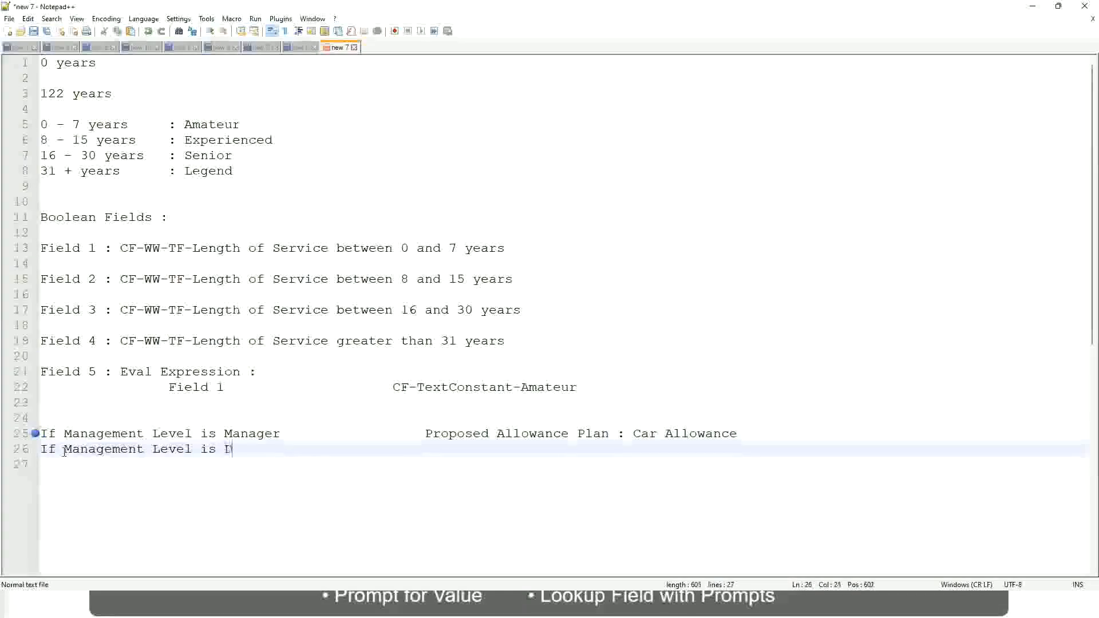
key("Tab")
key("Tab")
key("Tab")
key("Tab")
key("Tab")
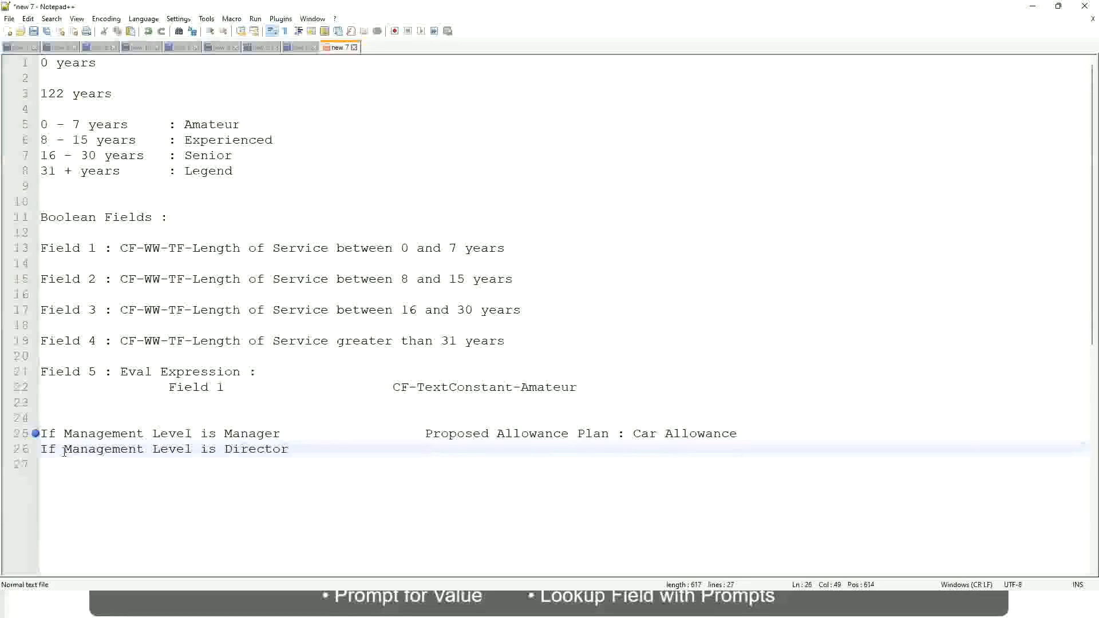
type("Executive Allo")
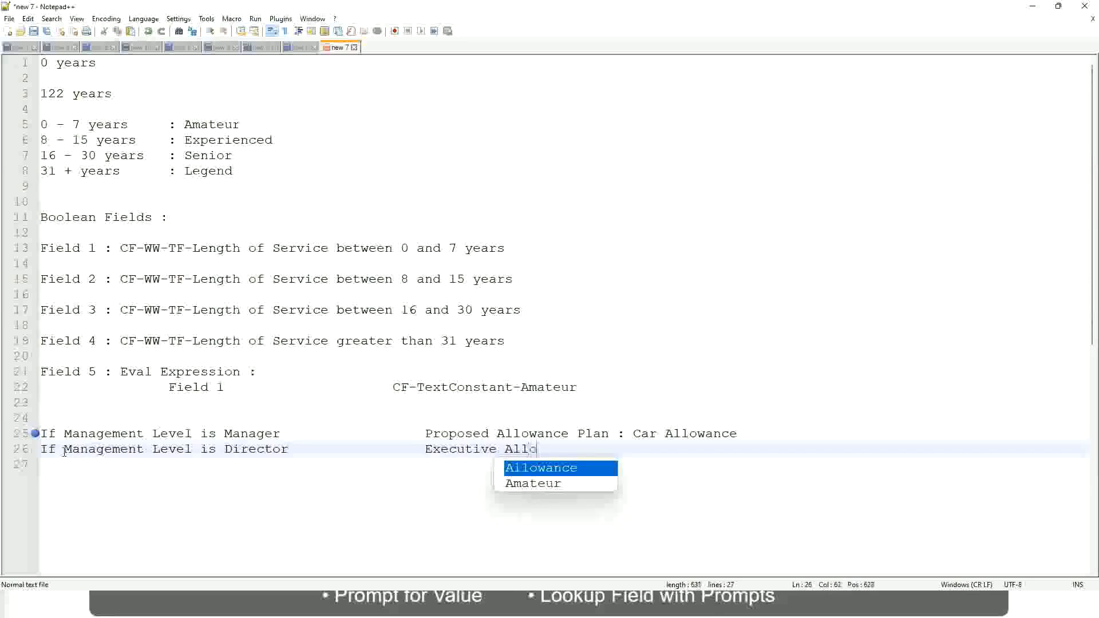
key("Return")
key("Return")
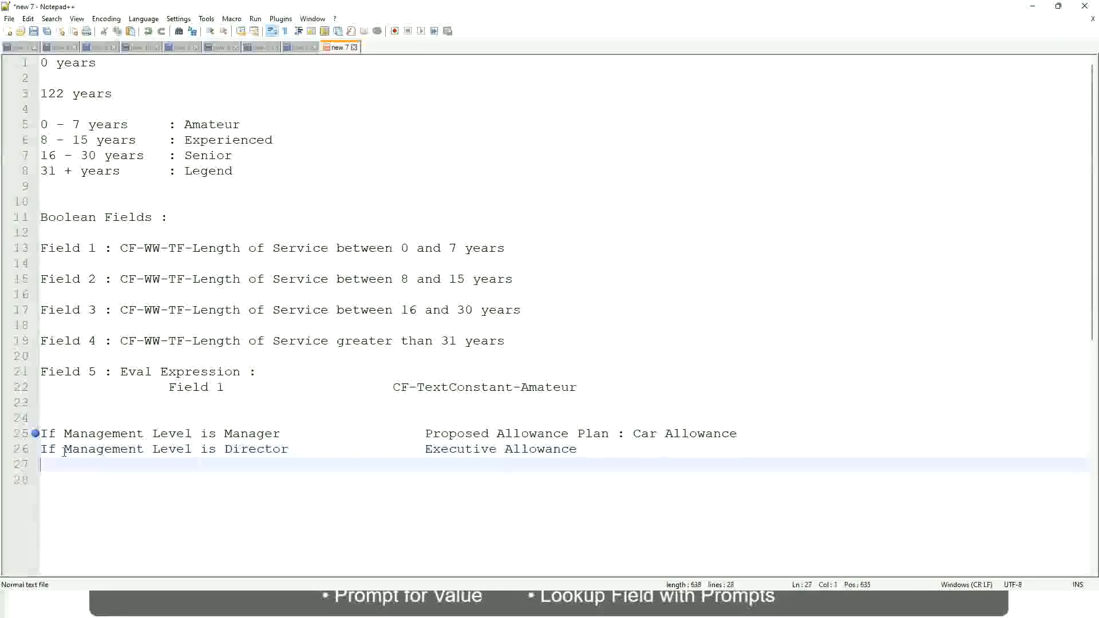
Step: Write a third rule, "If Management Level is CEO", with the outcome "CEO Allowance" aligned under the other outcomes
type("If Mana")
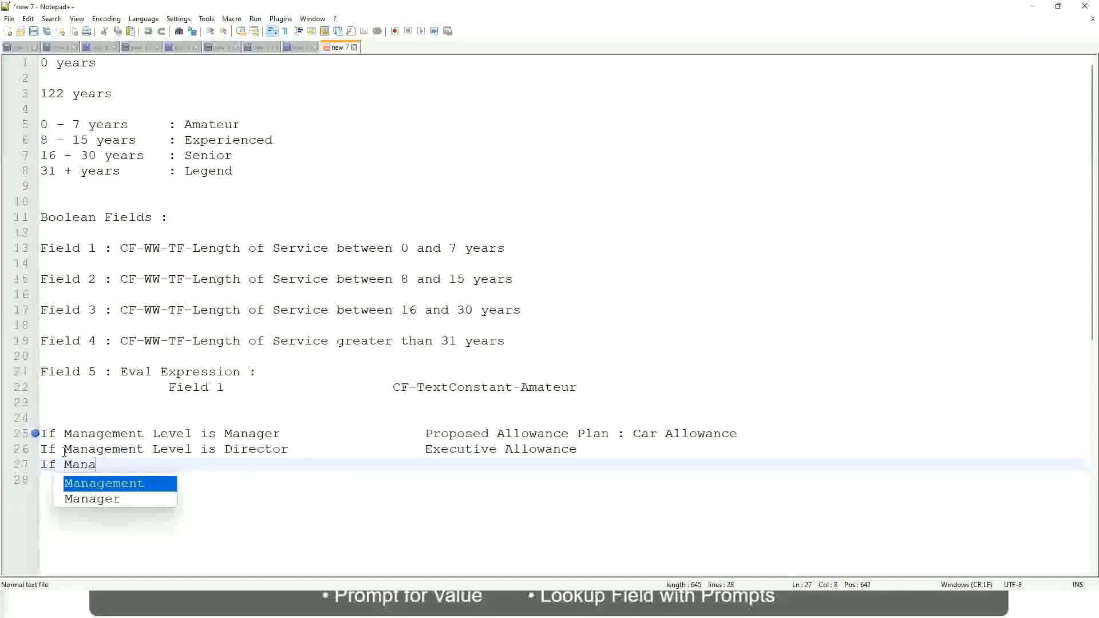
key("Return")
type("is")
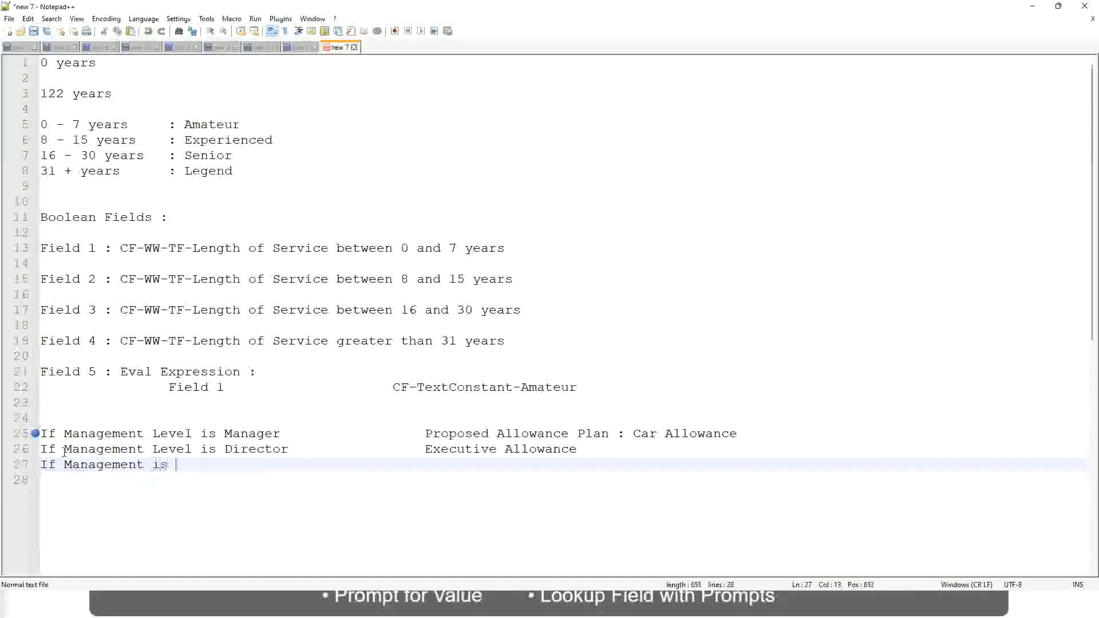
key("BackSpace")
key("BackSpace")
type("le")
key("BackSpace")
key("BackSpace")
type("le")
key("Down")
key("Down")
key("Return")
type("is CEO")
key("Tab")
key("Tab")
key("Tab")
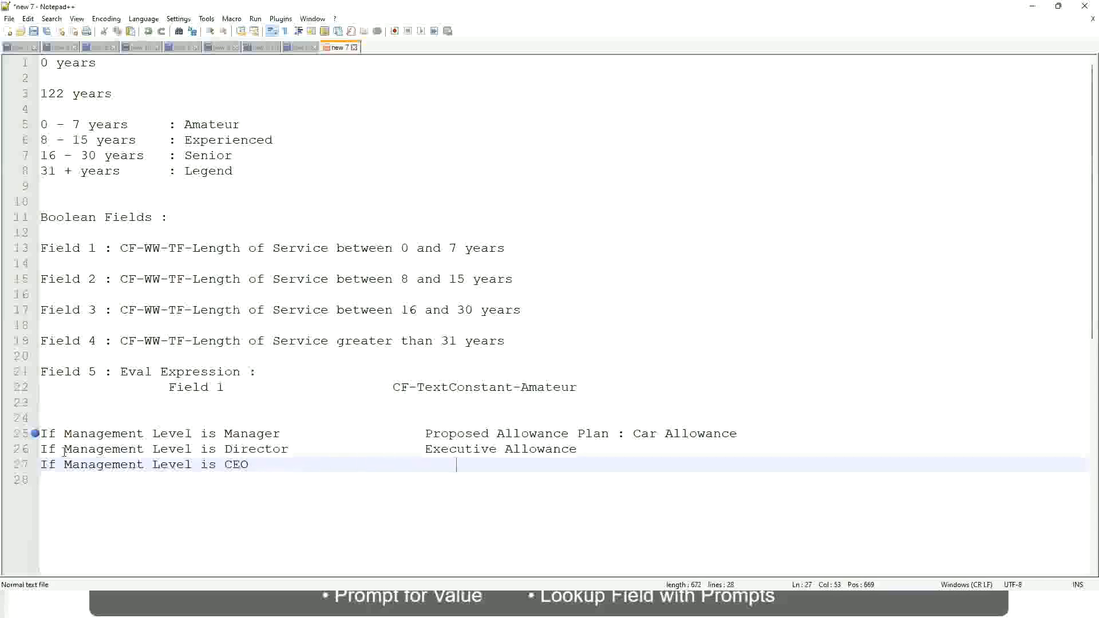
type("CEO Allowance")
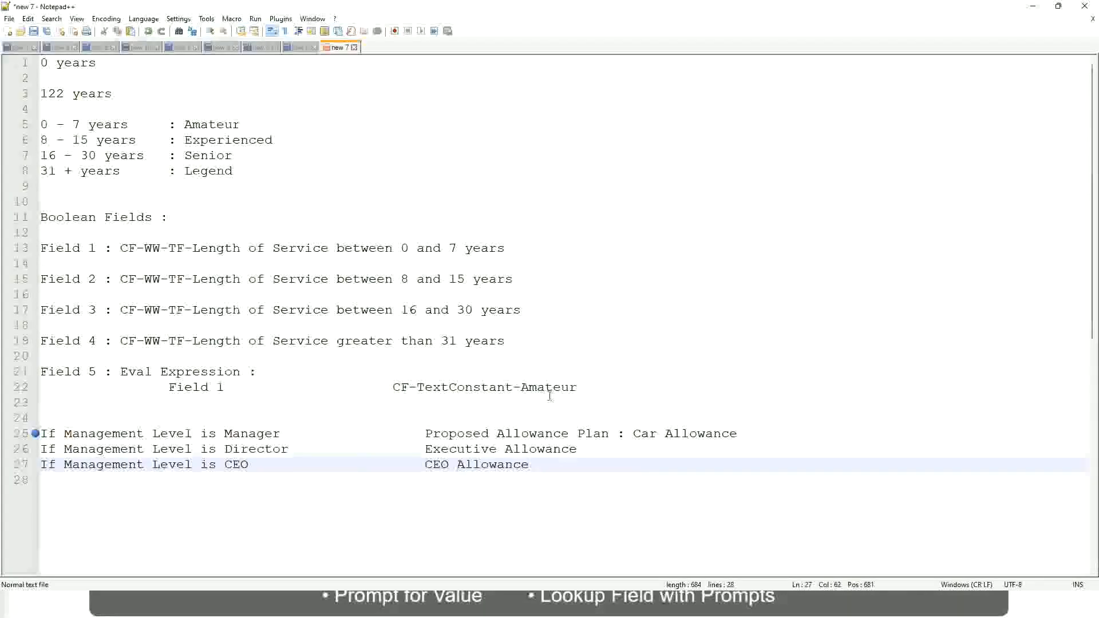
left_click(633, 433)
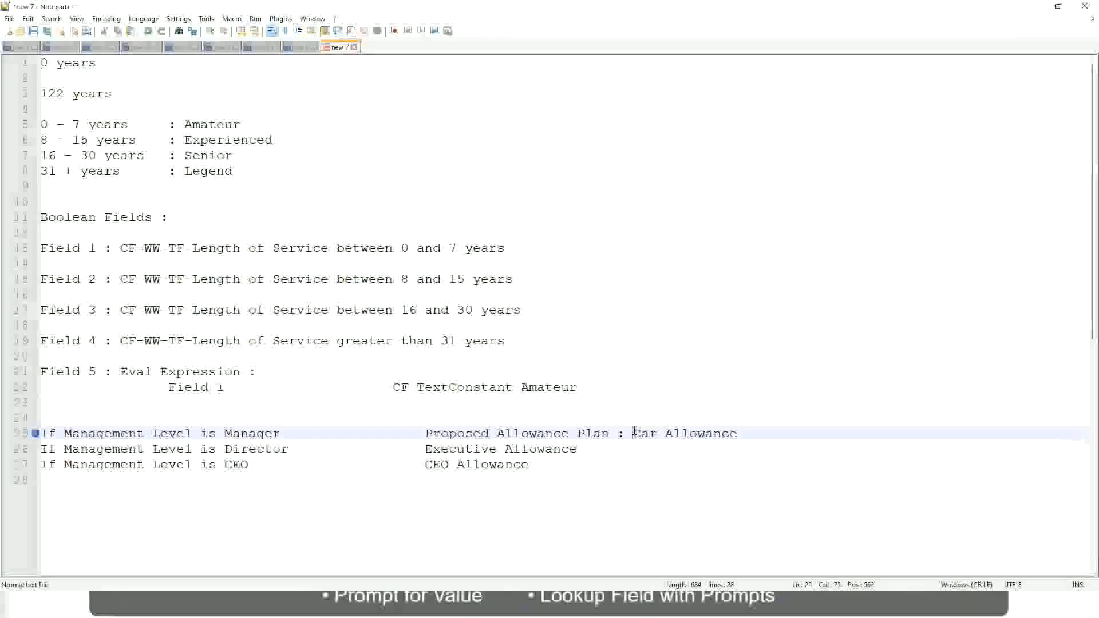
left_click_drag(633, 434, 739, 433)
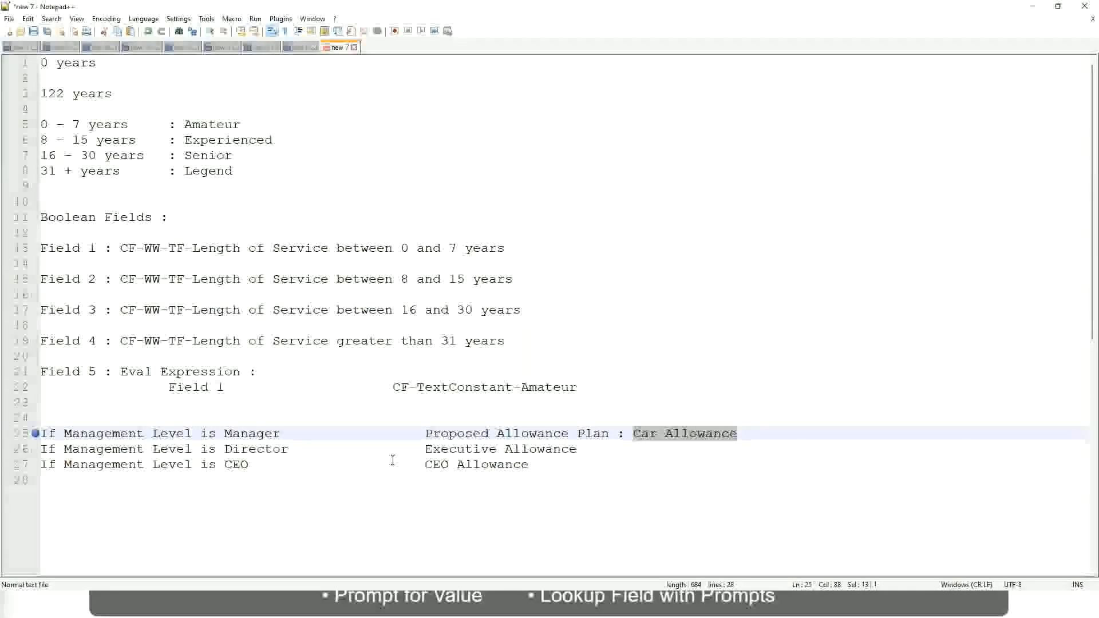
left_click(510, 433)
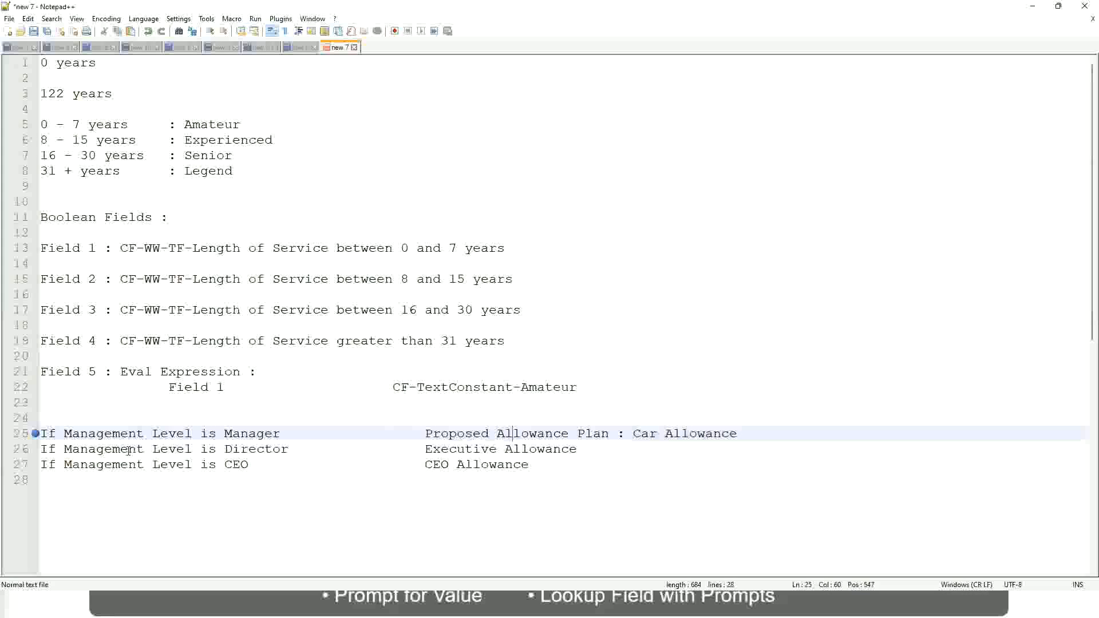
left_click(224, 433)
Step: Replace the Manager rule's whole outcome with "First Line Manager"
left_click_drag(427, 433, 753, 430)
type("Managers")
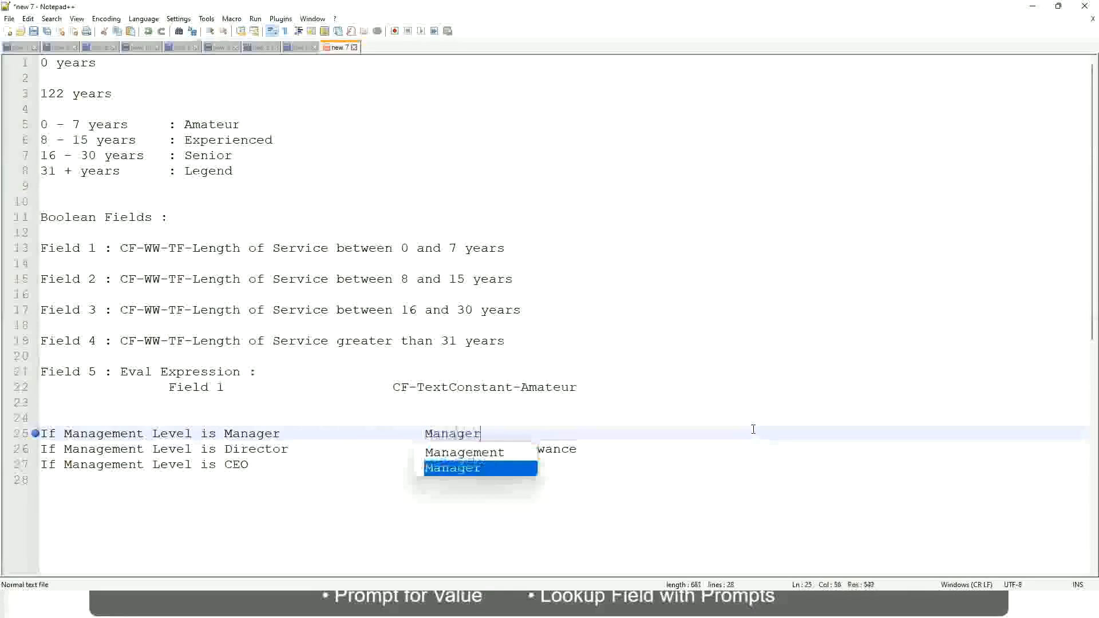
key("BackSpace")
key("BackSpace")
key("BackSpace")
key("BackSpace")
key("BackSpace")
key("BackSpace")
key("BackSpace")
key("BackSpace")
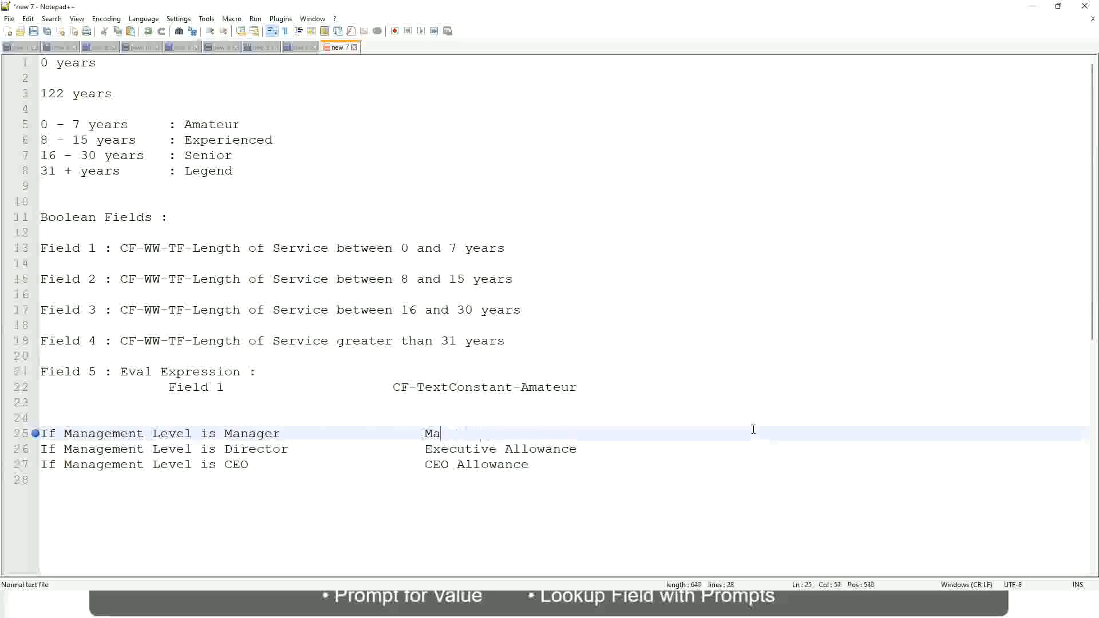
type("First Li")
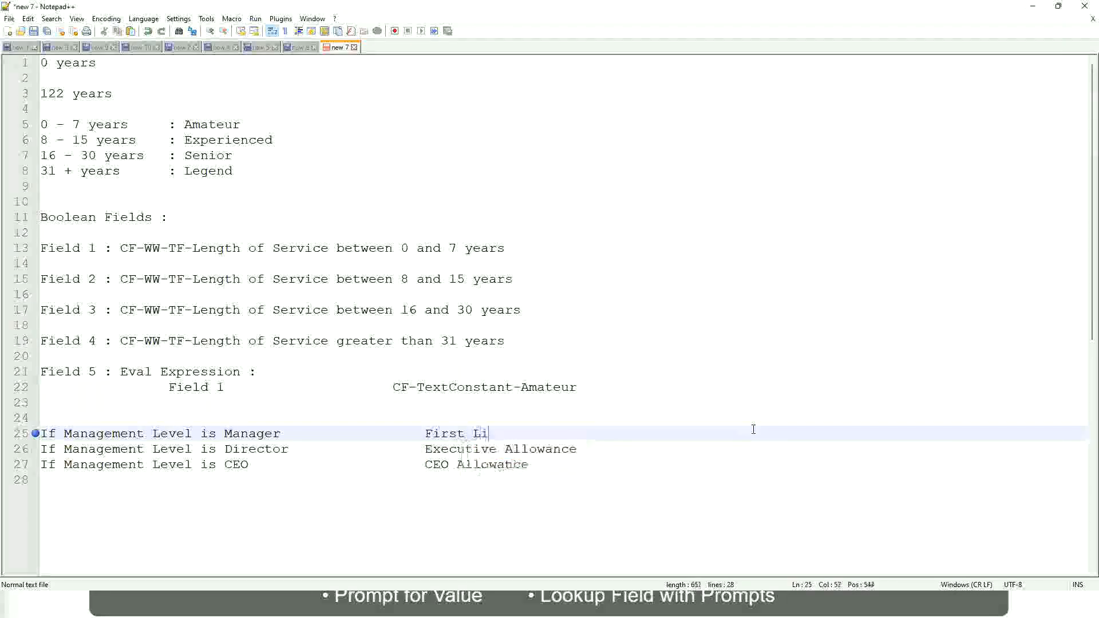
type("ne Manager")
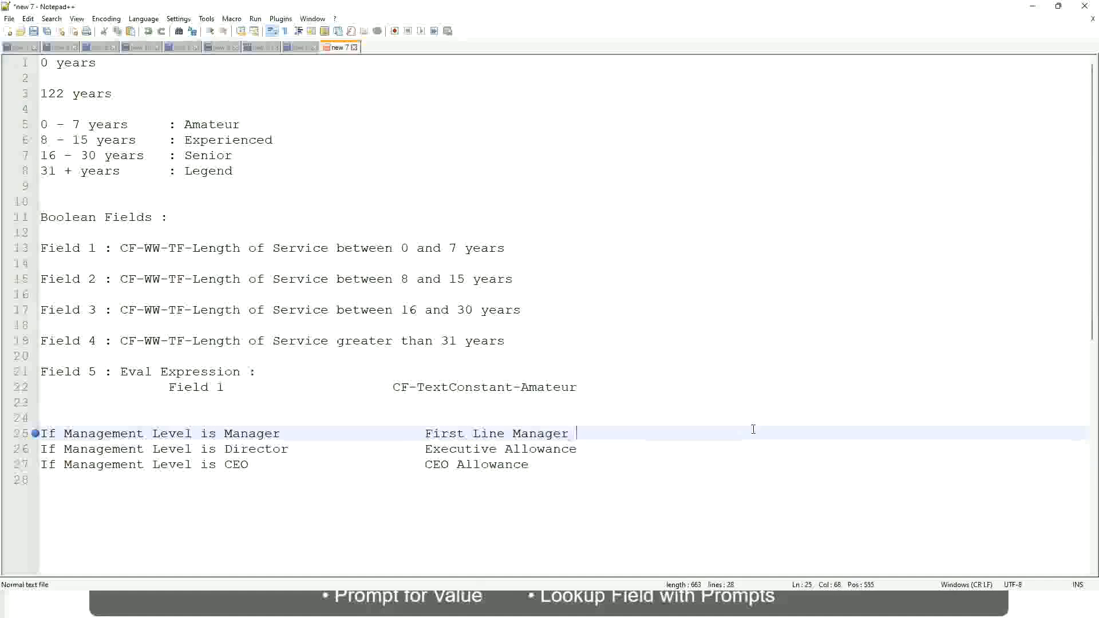
Step: Insert "Name of the" before "First Line Manager" in the Manager rule's outcome
key("Left")
key("Left")
key("Left")
key("Left")
key("Left")
key("Left")
key("Left")
key("Left")
key("Left")
key("Left")
key("Left")
key("Left")
key("Left")
key("Left")
key("Left")
key("Left")
key("Left")
key("Left")
key("Left")
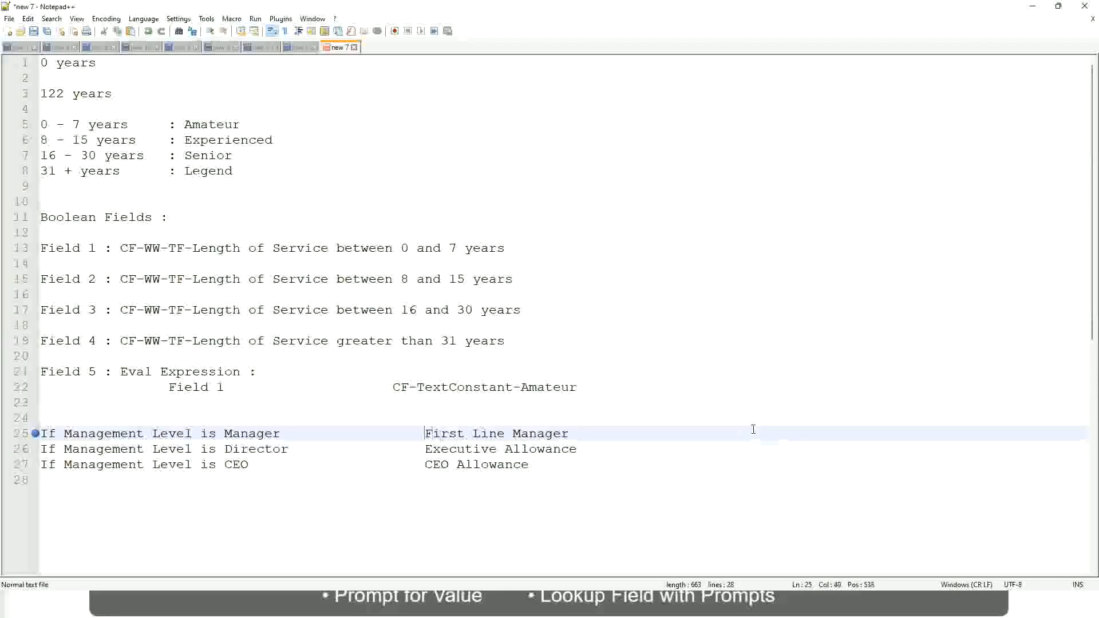
type("Name of the")
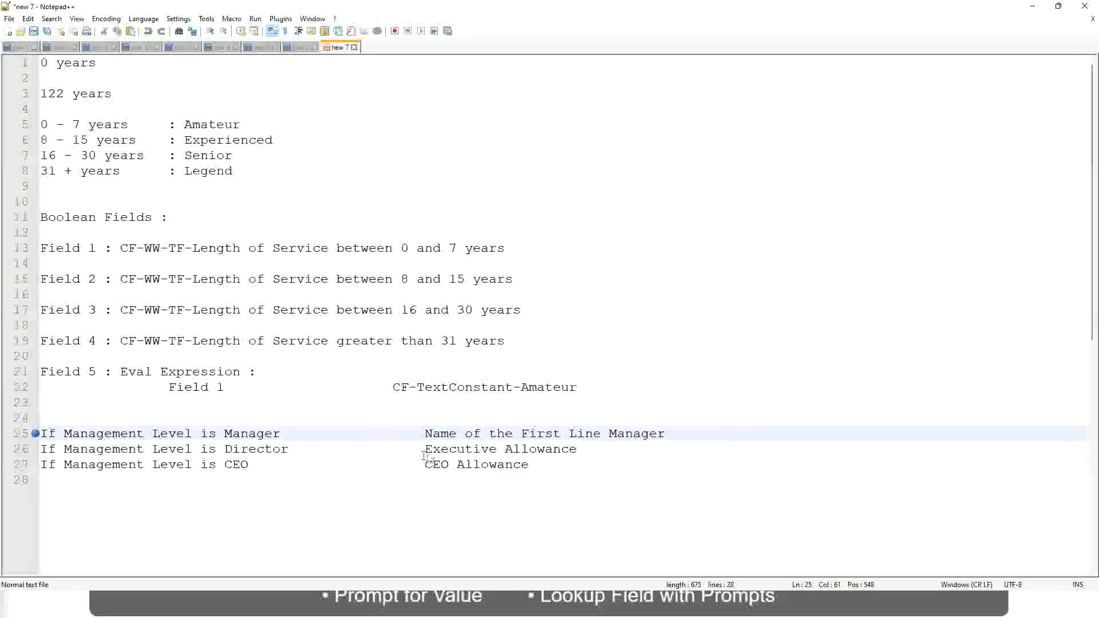
Step: Replace the Director rule's outcome "Executive Allowance" with the opening words "Name of"
left_click_drag(428, 448, 577, 446)
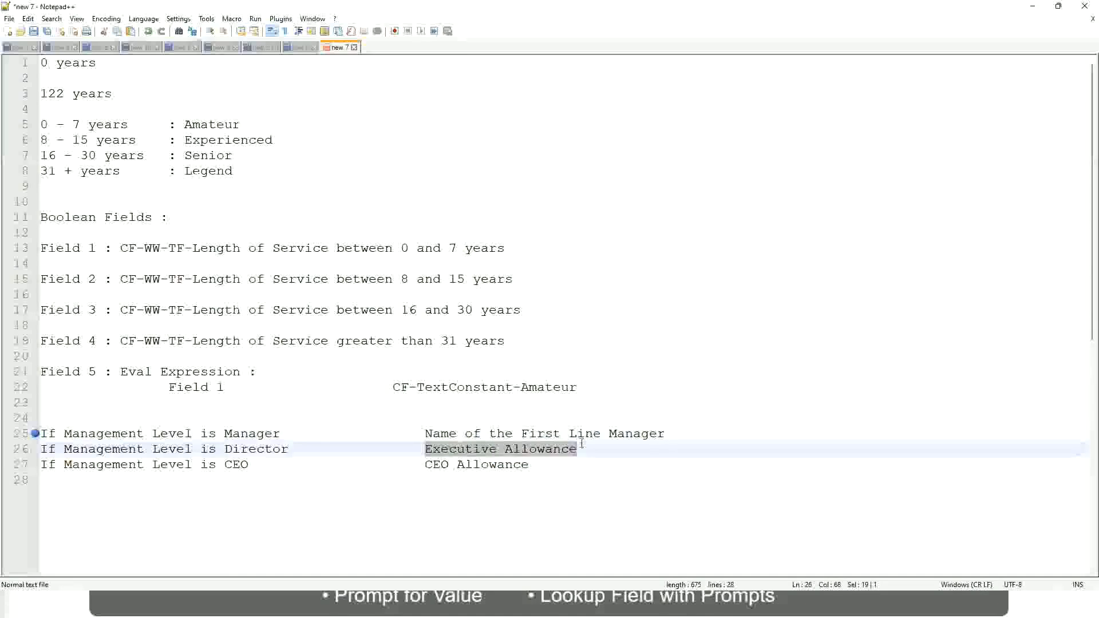
type("Name of")
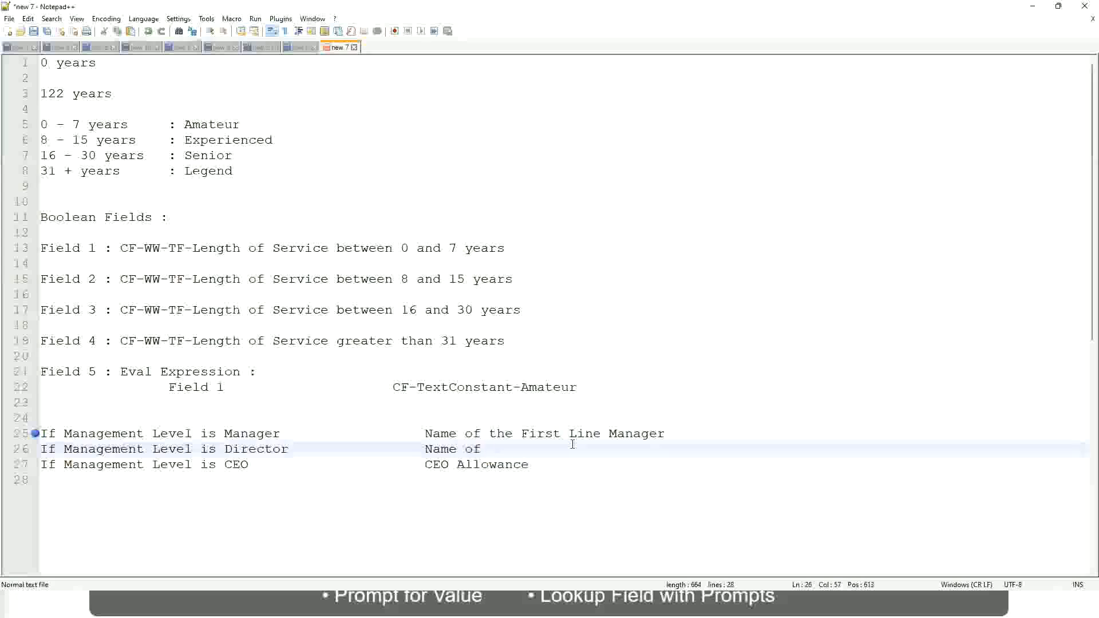
type(" First")
key("BackSpace")
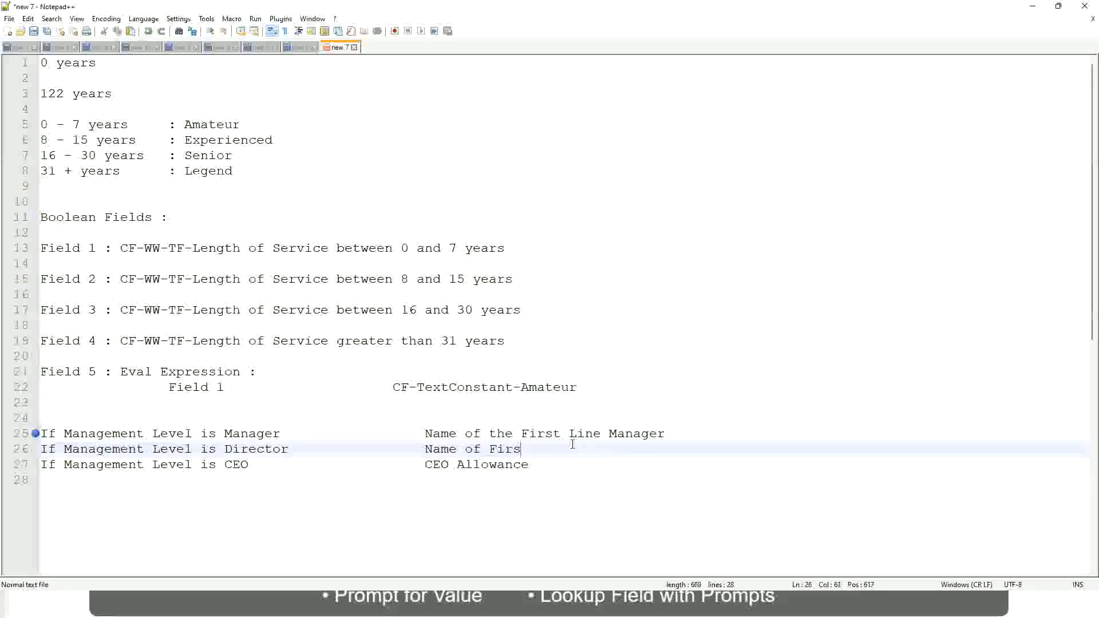
key("BackSpace")
key("BackSpace")
key("BackSpace")
key("BackSpace")
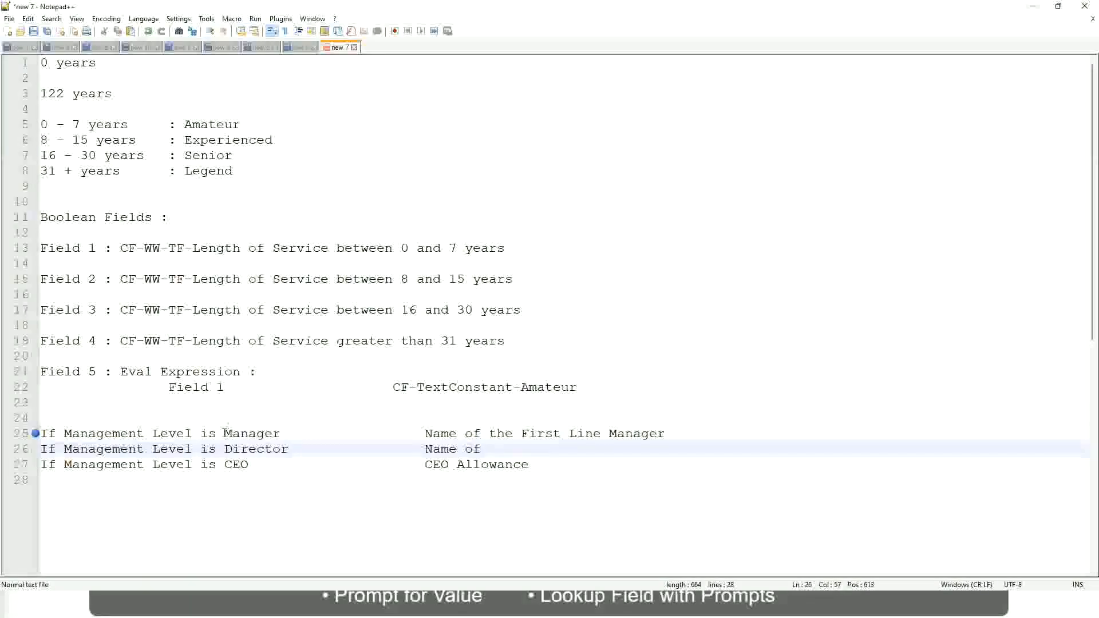
Step: Change the Manager rule's outcome to read "Name of the Second Line Manager"
double_click(538, 433)
type("Second")
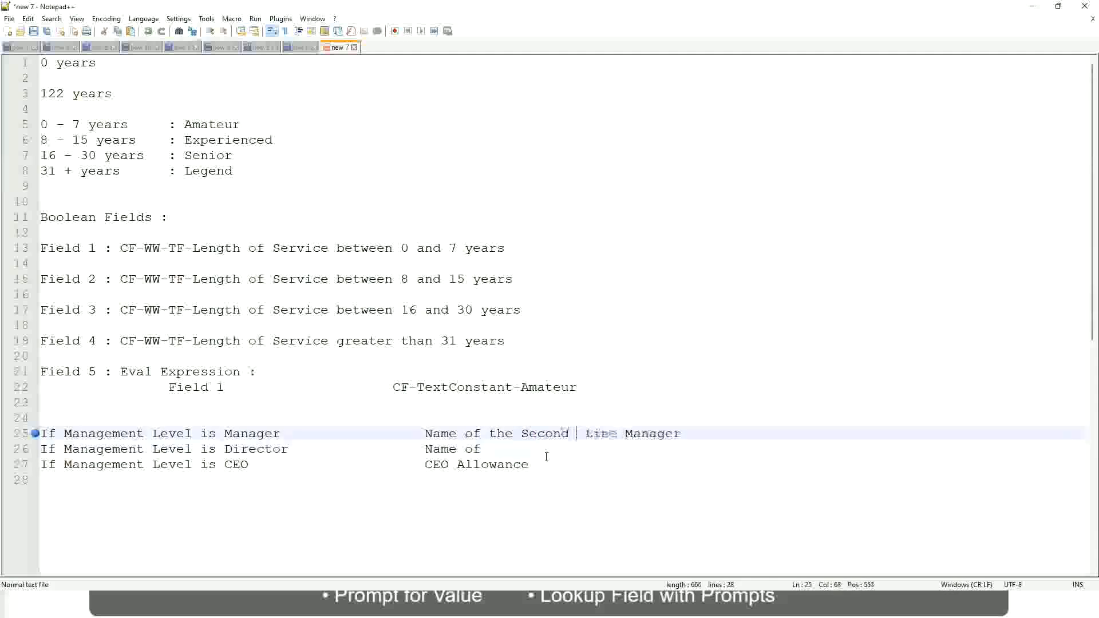
key("BackSpace")
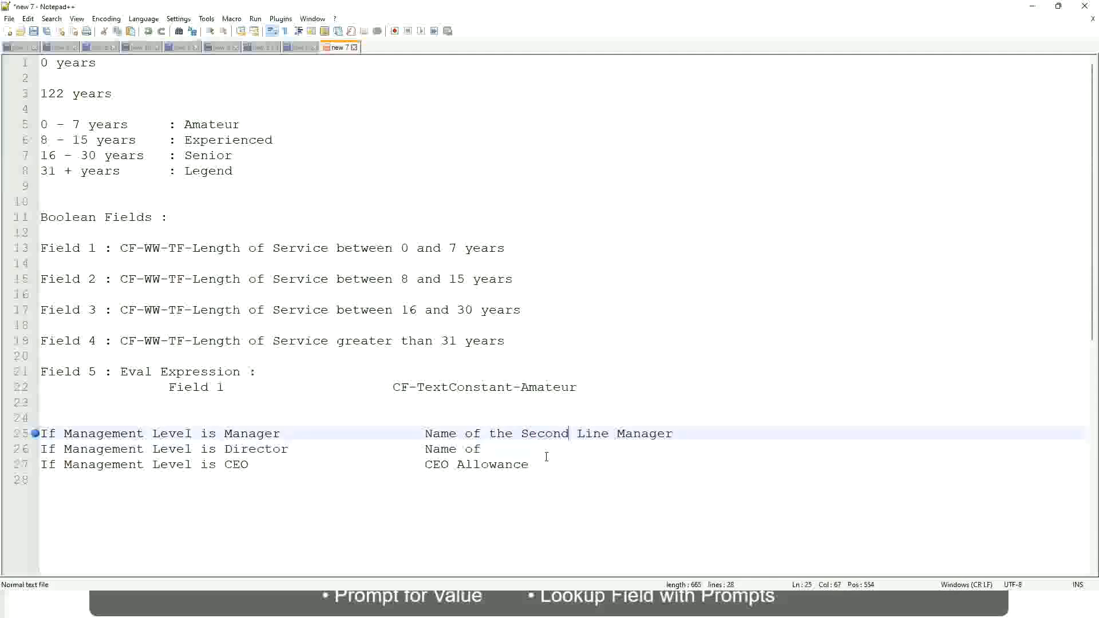
Step: Extend the Director rule's outcome to "Name of Manager"
left_click(498, 448)
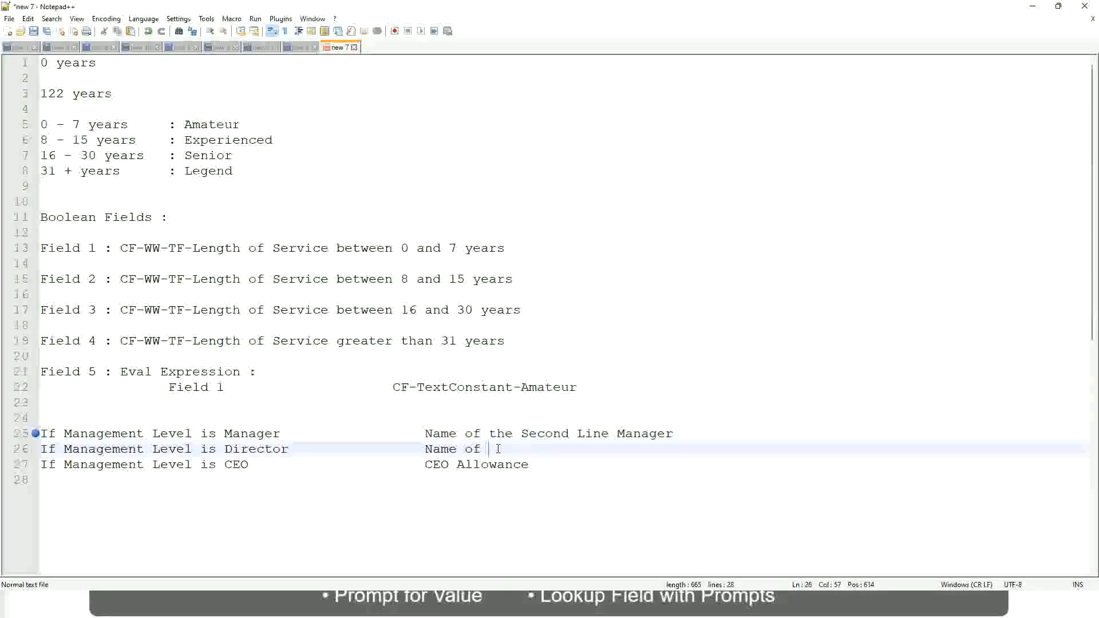
type("Manager")
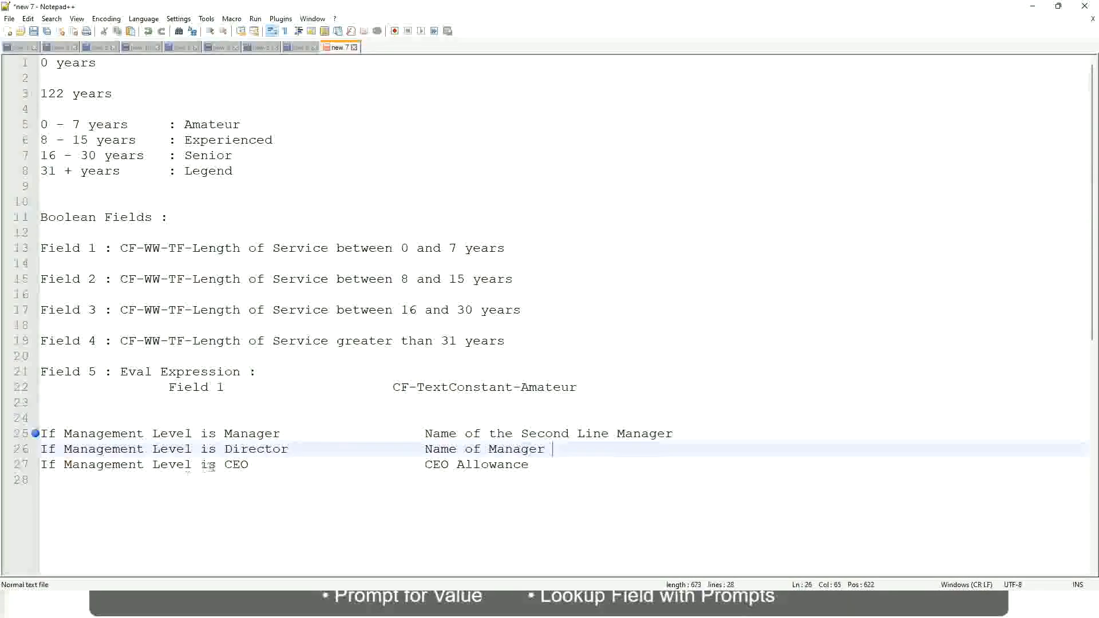
Step: Replace the CEO rule's outcome "CEO Allowance" with "name of CEO/Himself/Herself"
left_click(409, 464)
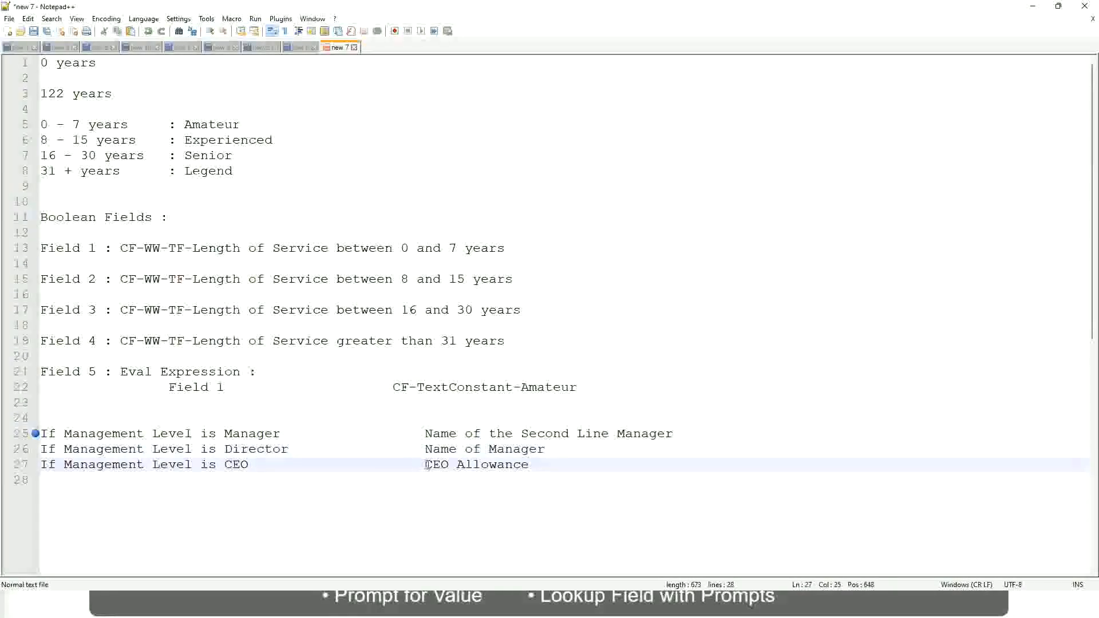
left_click_drag(425, 464, 544, 464)
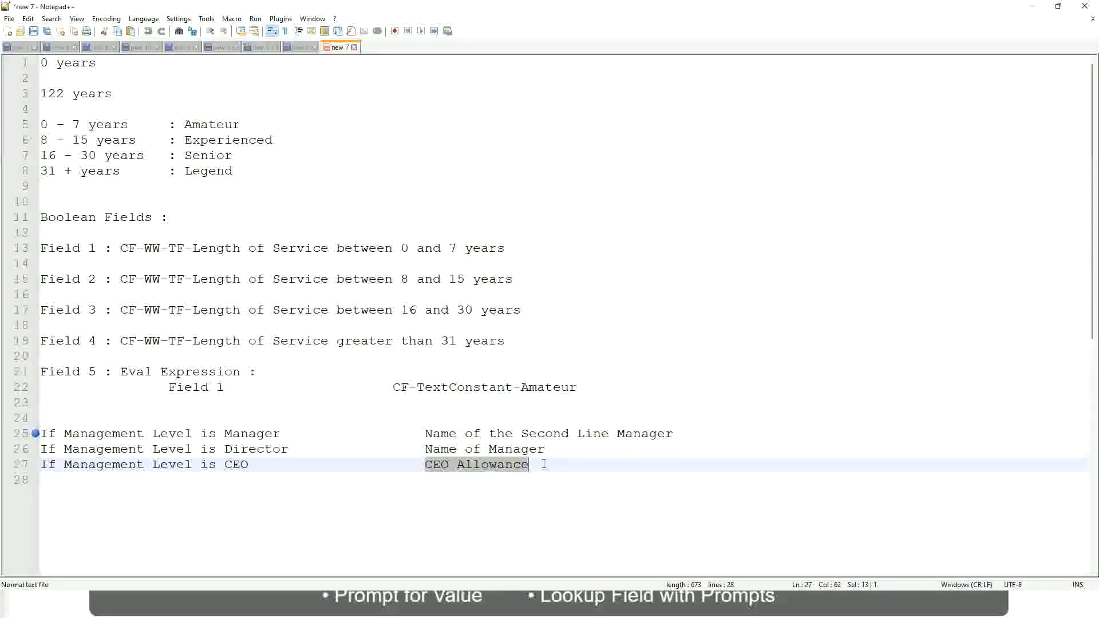
type("name of CEO")
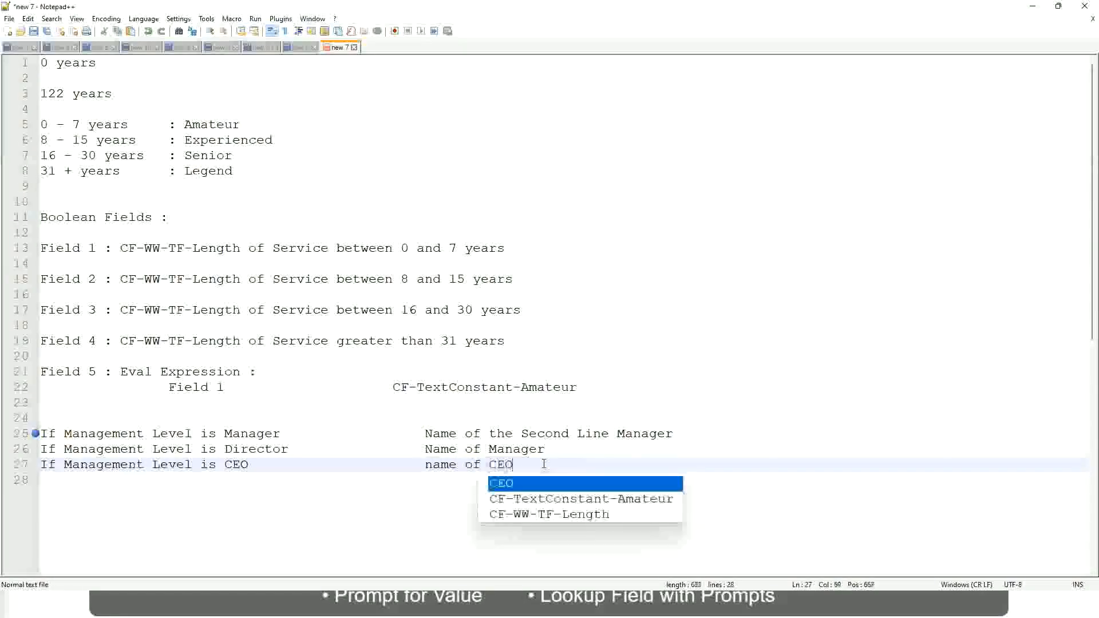
key("BackSpace")
type("/")
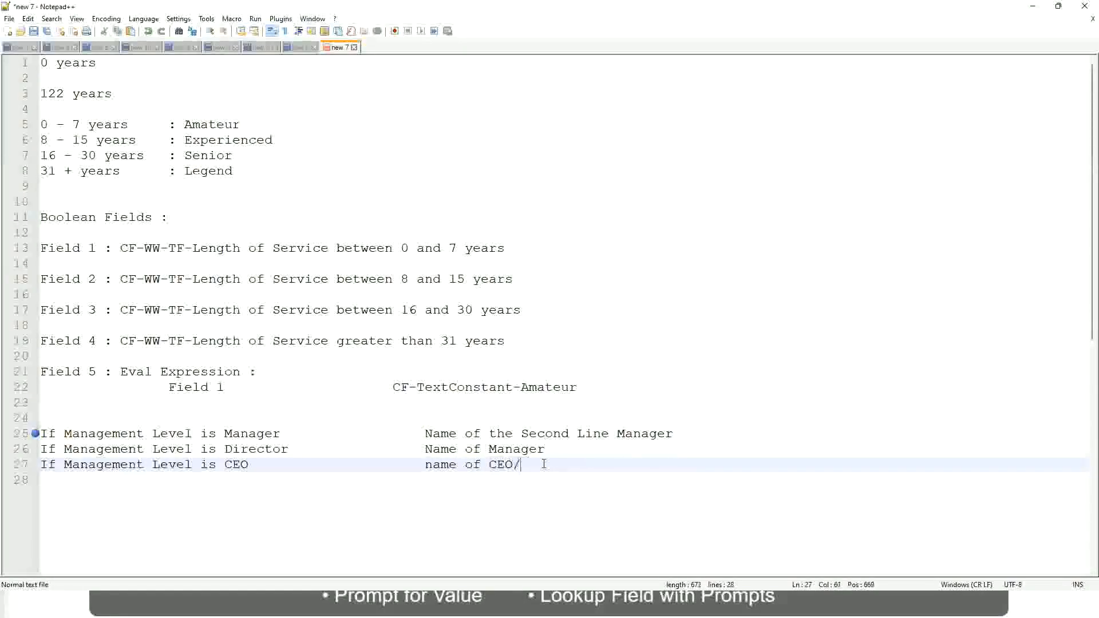
type("Himself/Herself")
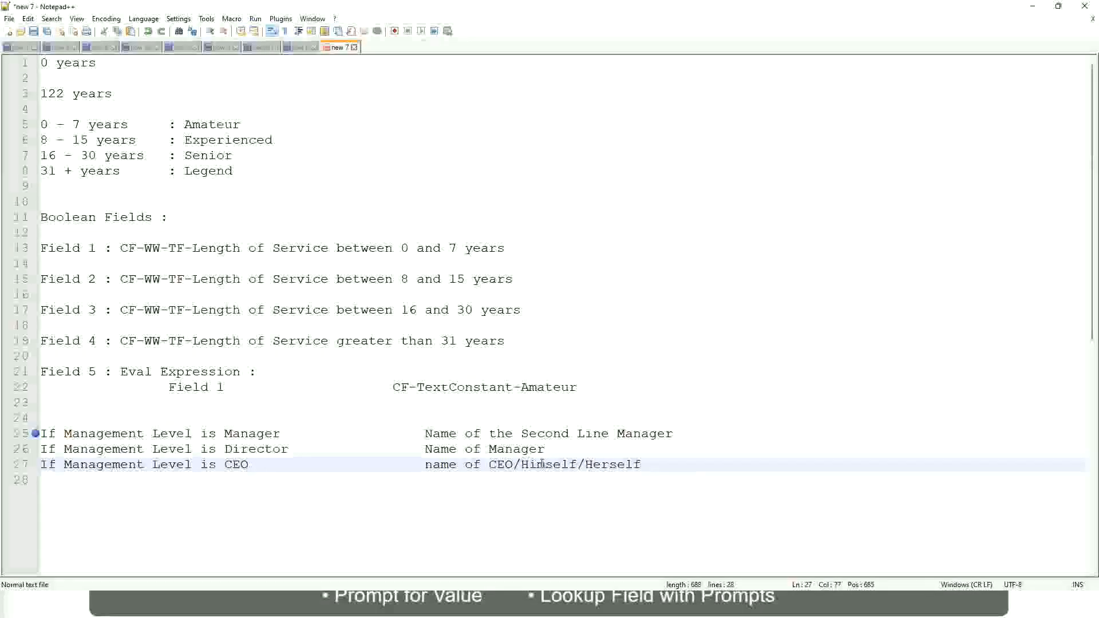
left_click(394, 464)
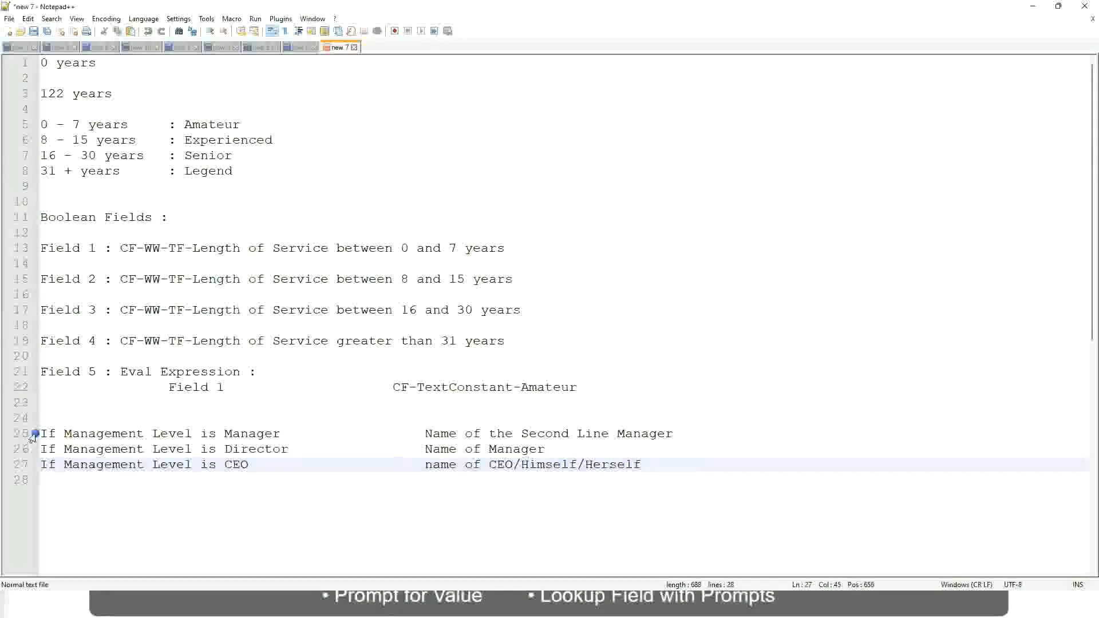
Step: Review the Manager, Director and CEO management level rules line by line together with their outcomes
left_click(120, 434)
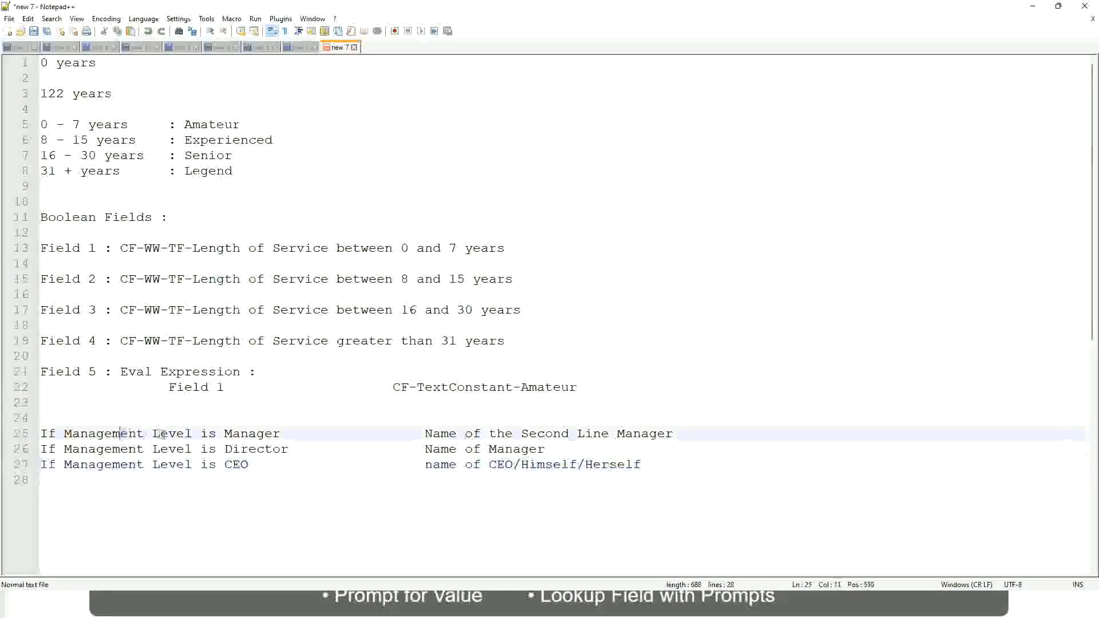
left_click(255, 435)
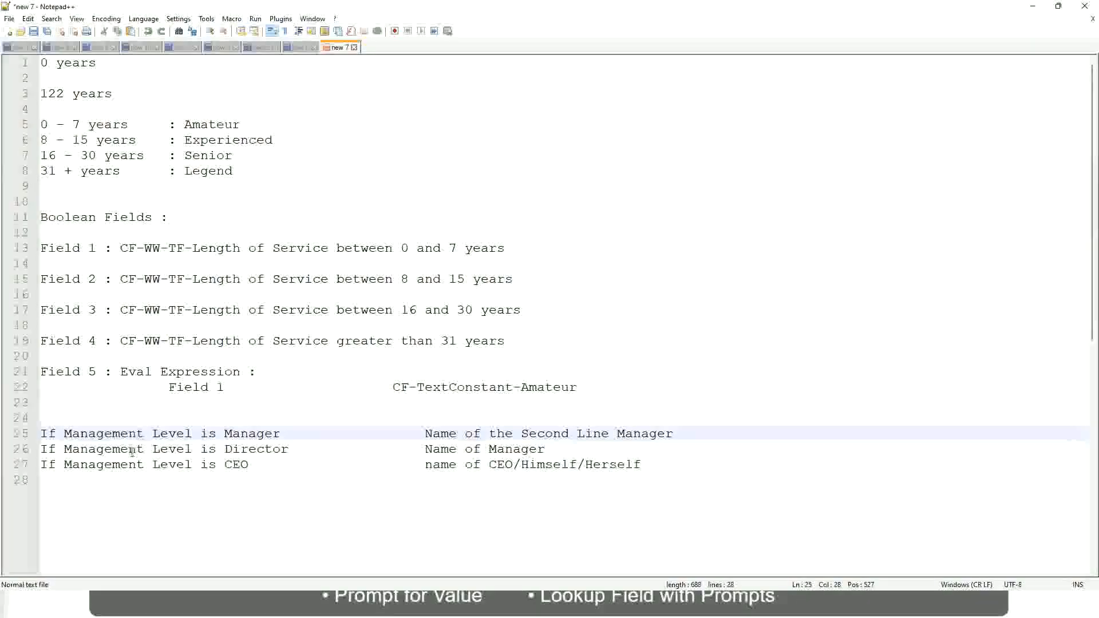
left_click(224, 448)
left_click(273, 448)
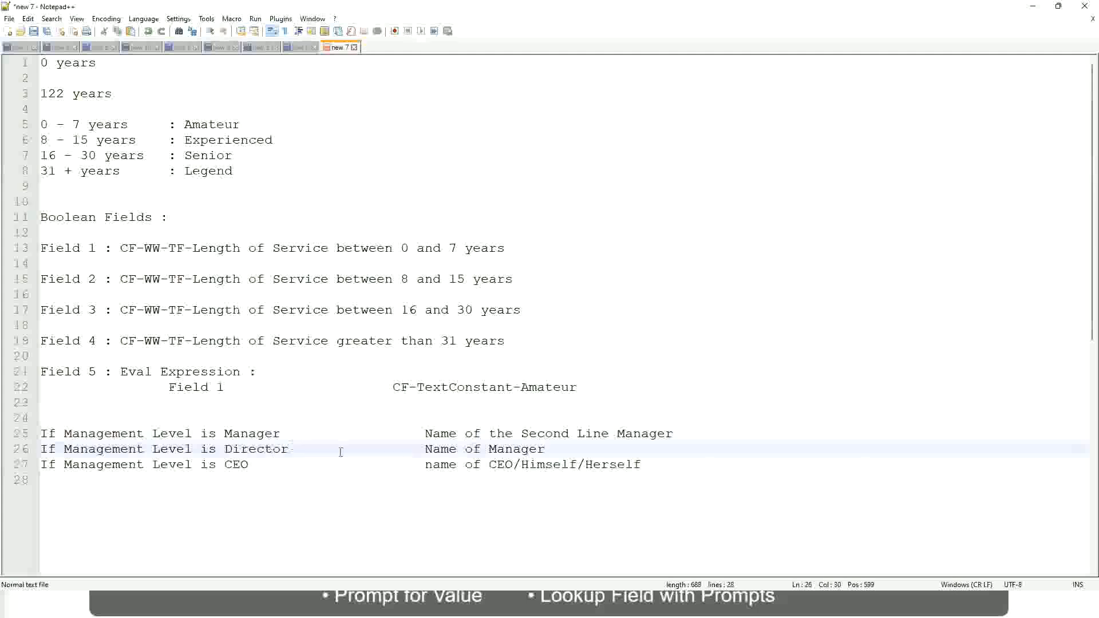
left_click(546, 449)
left_click(246, 450)
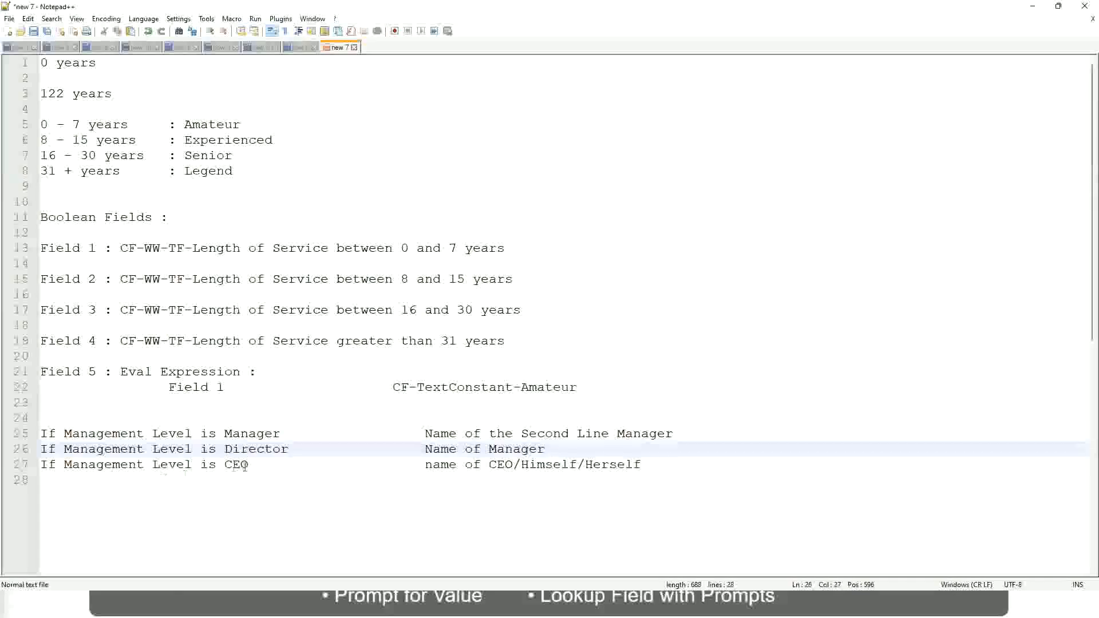
left_click(239, 464)
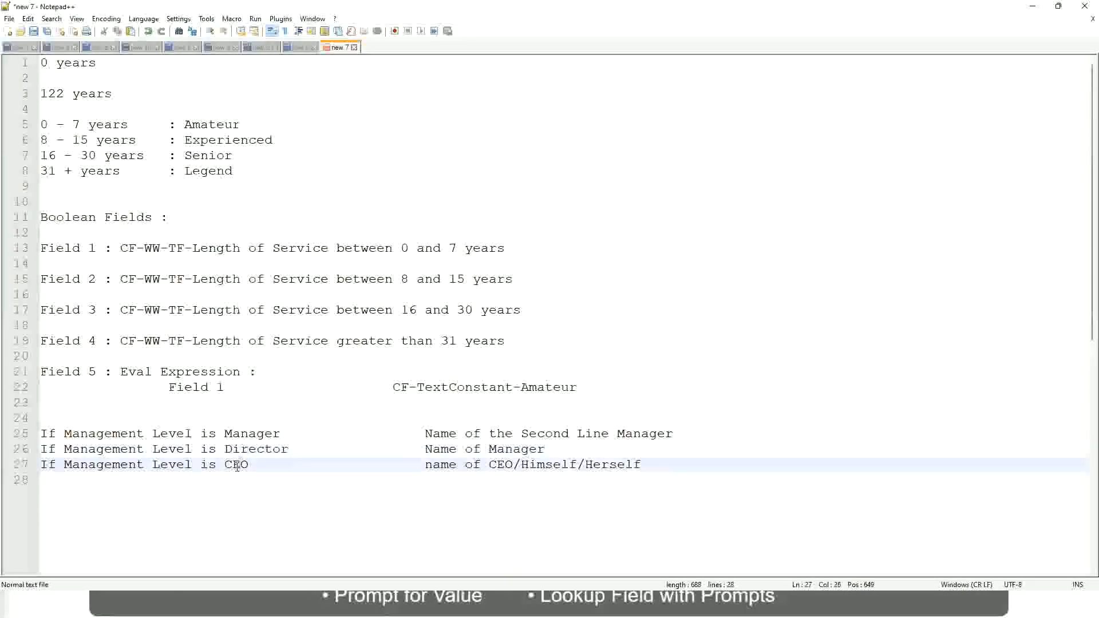
left_click(513, 465)
left_click(642, 464)
left_click_drag(667, 461, 35, 435)
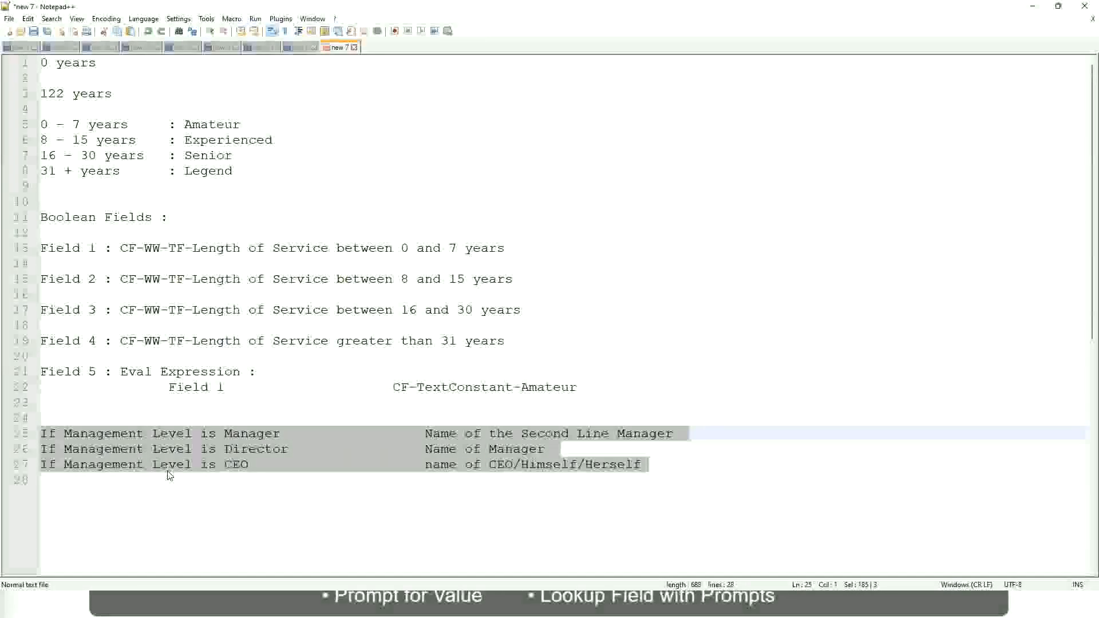
Step: Examine the Manager rule's outcome, "Name of the Second Line Manager", as an example of a returned value
left_click(464, 433)
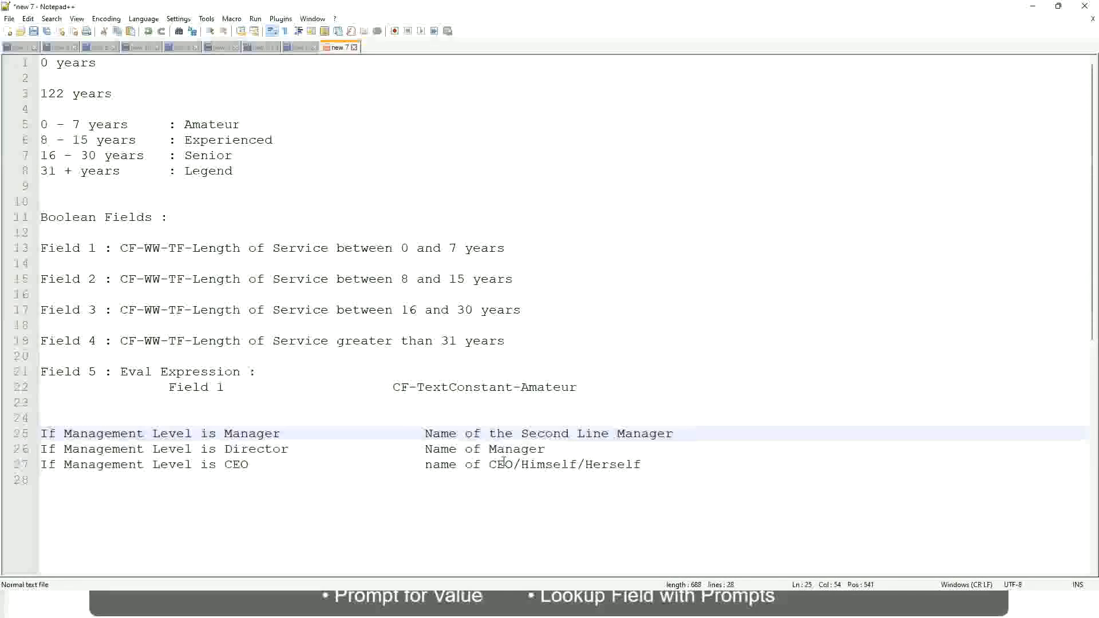
left_click_drag(424, 433, 674, 433)
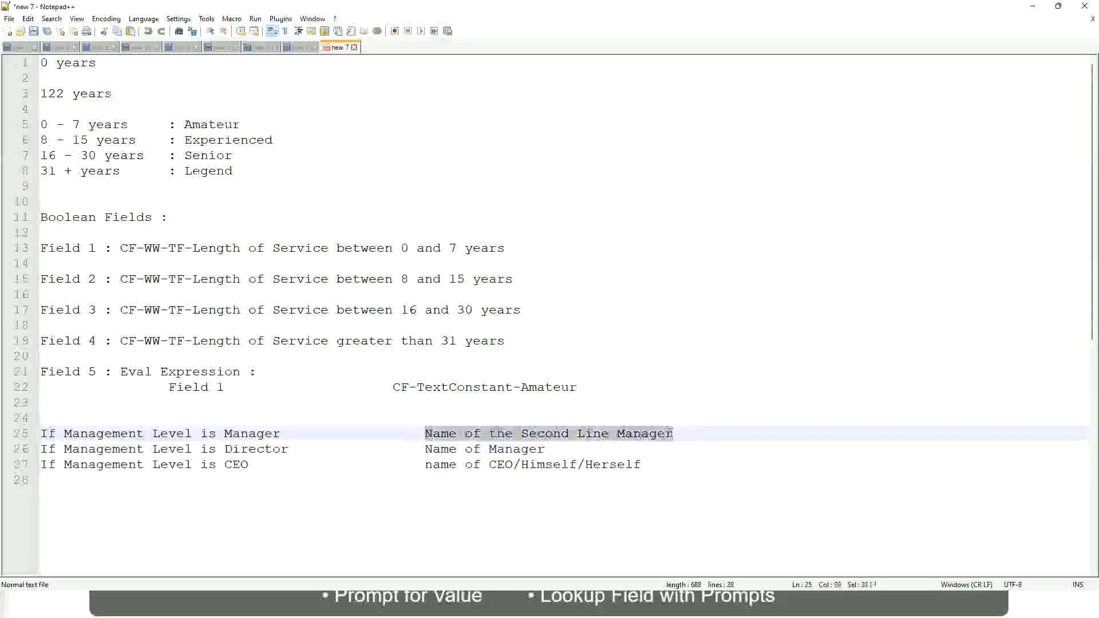
left_click(512, 435)
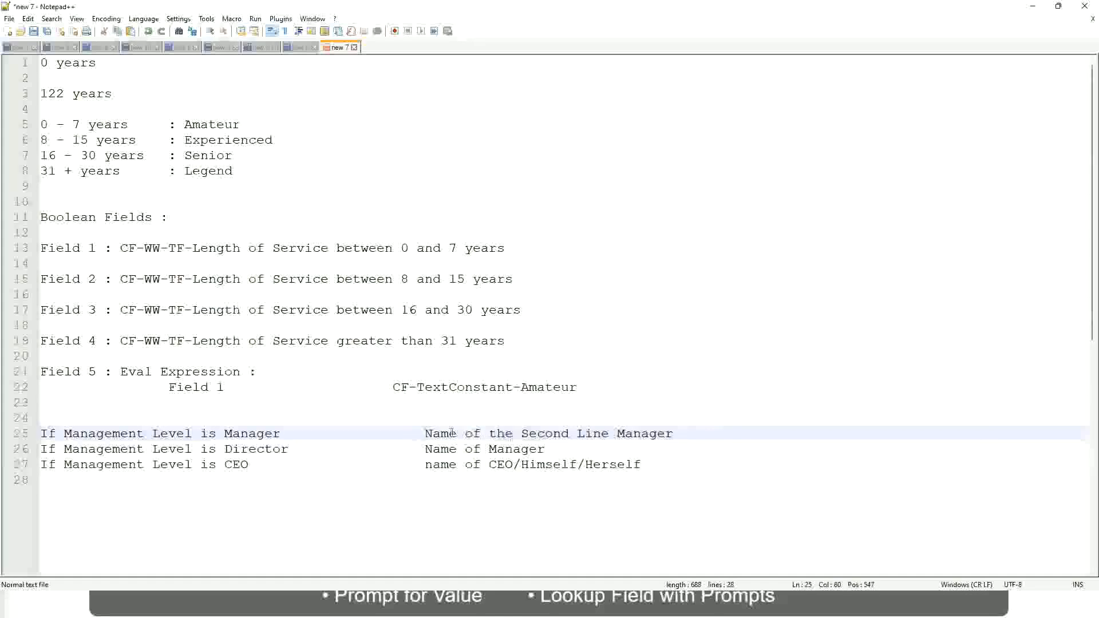
left_click_drag(424, 434, 676, 433)
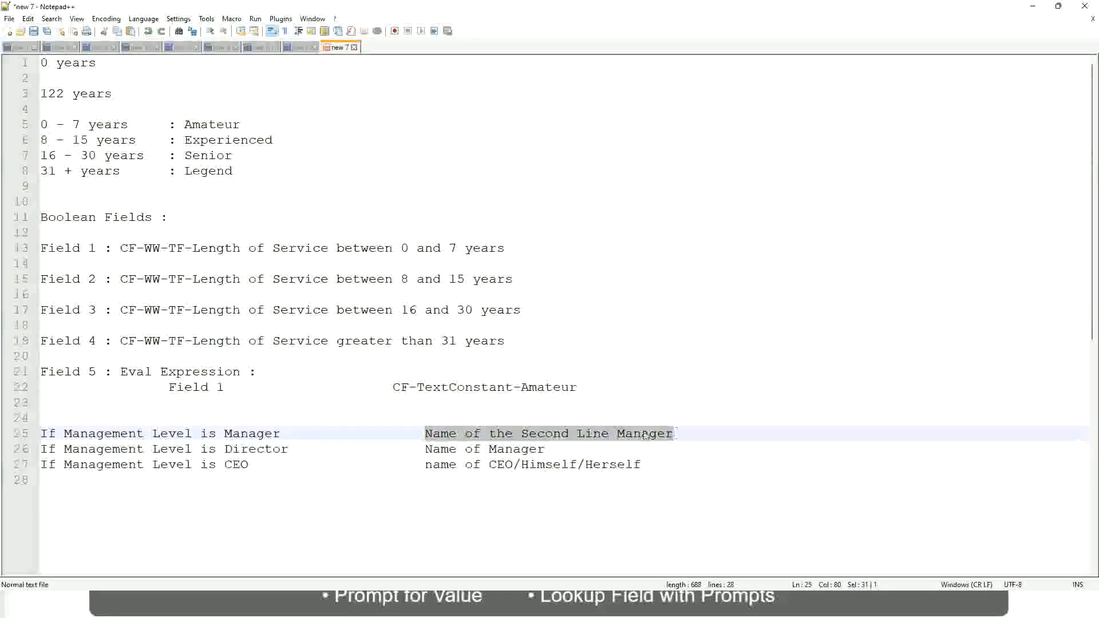
left_click(563, 437)
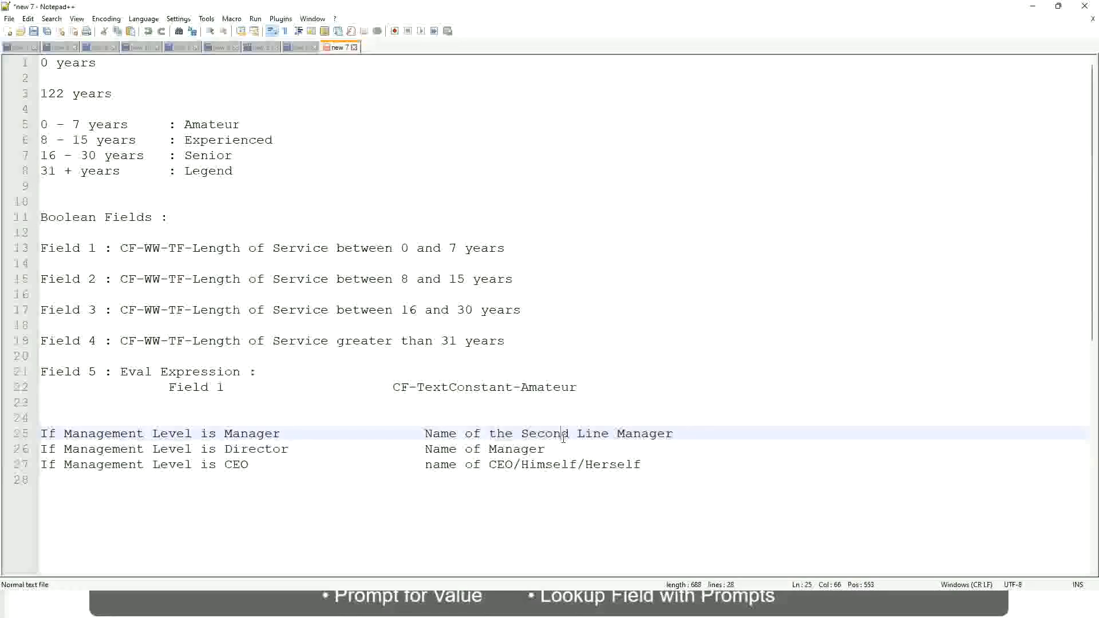
left_click(286, 433)
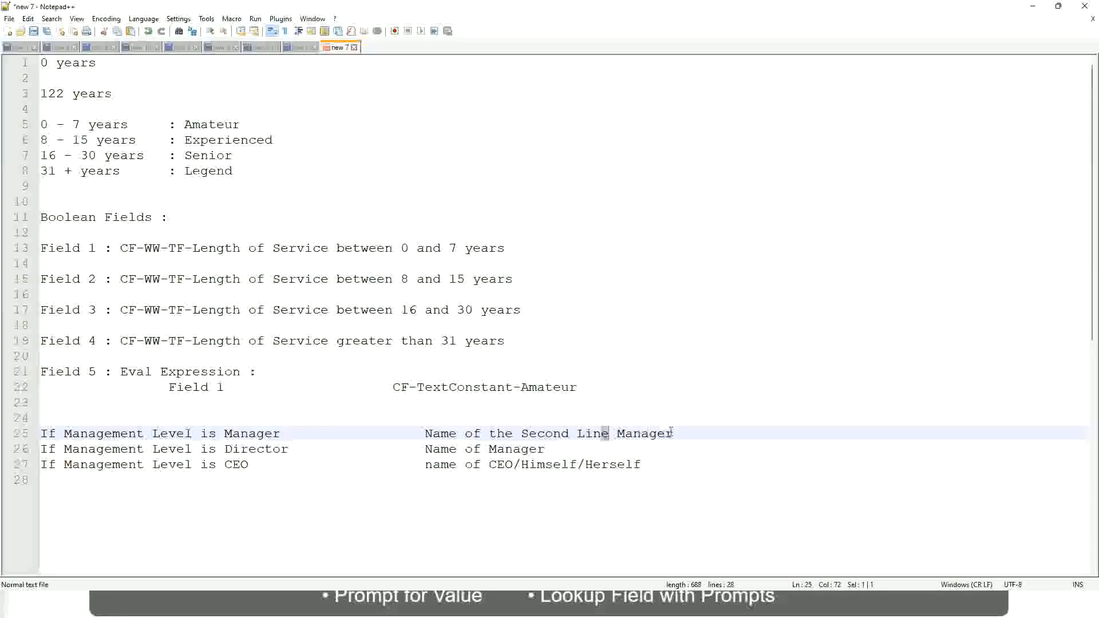
left_click(690, 431)
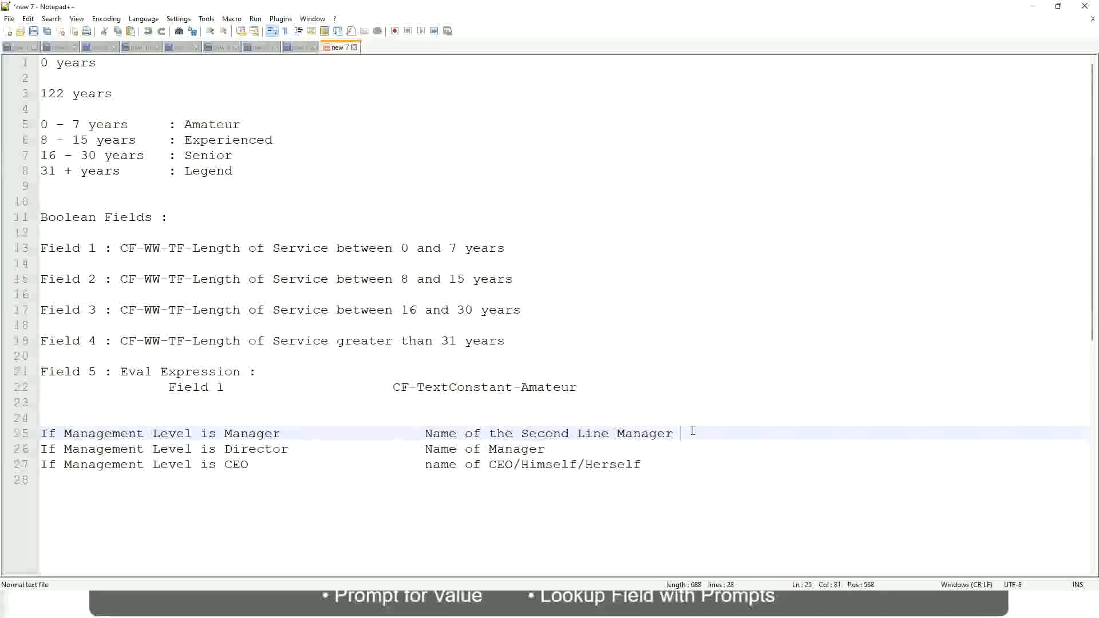
left_click(650, 431)
Step: Compare the experience band values Amateur, Experienced, Senior and Legend with the outcomes of the management level rules
double_click(212, 124)
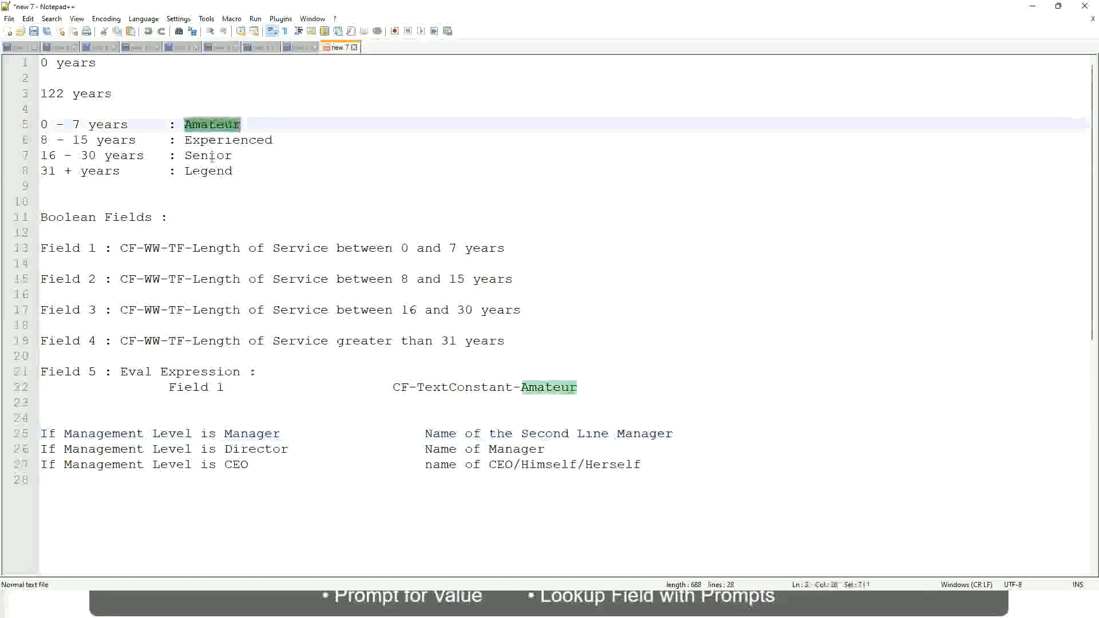
double_click(211, 140)
double_click(212, 155)
left_click(249, 171)
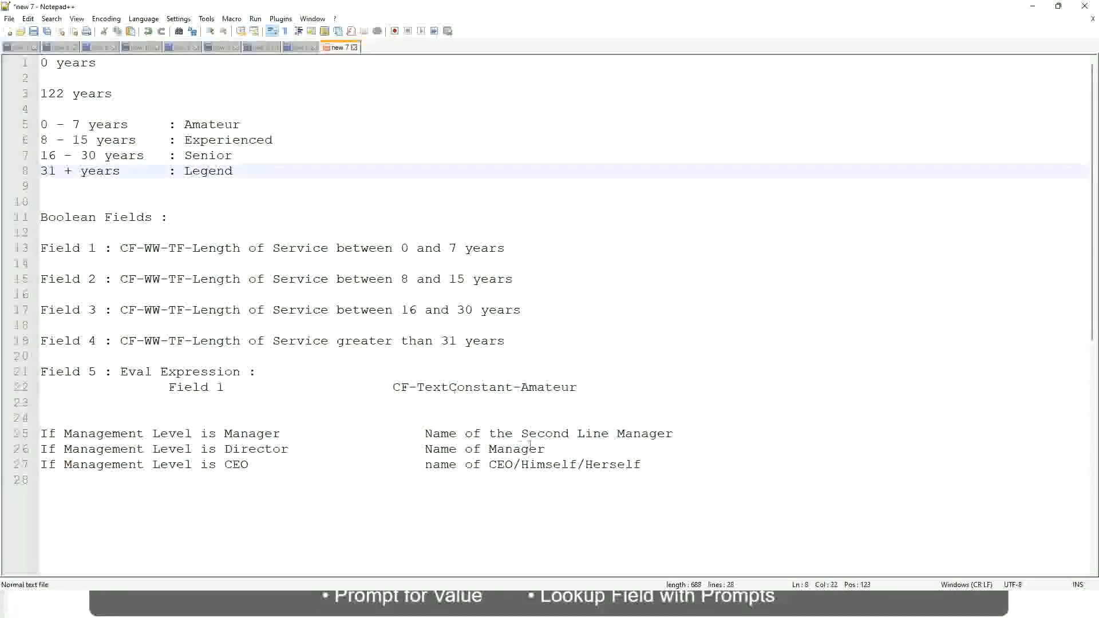
left_click(561, 464)
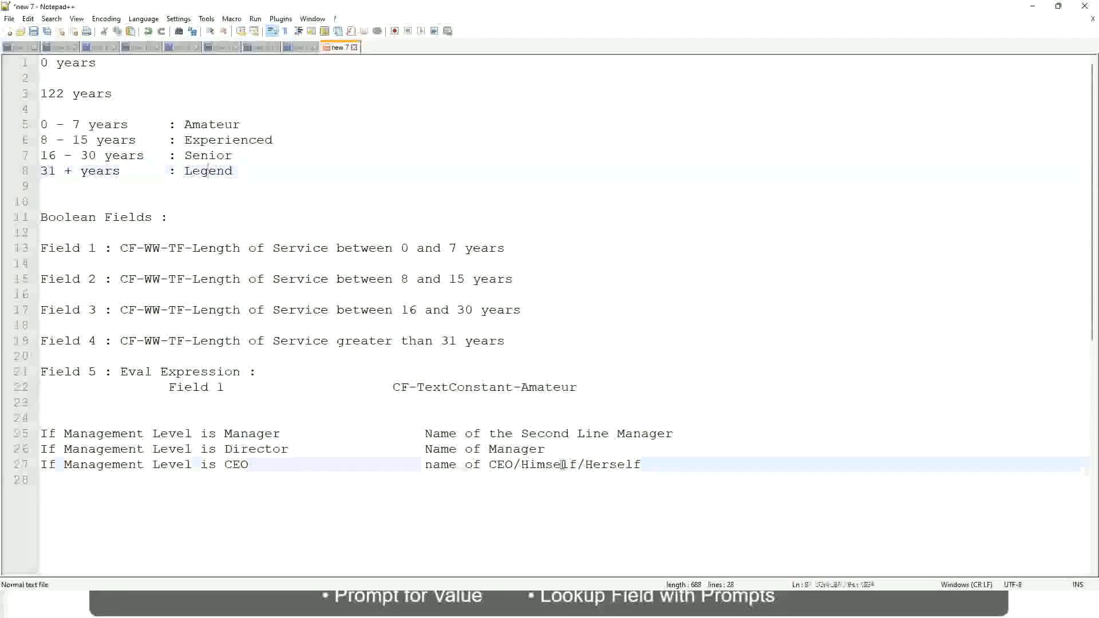
left_click(516, 447)
left_click(526, 434)
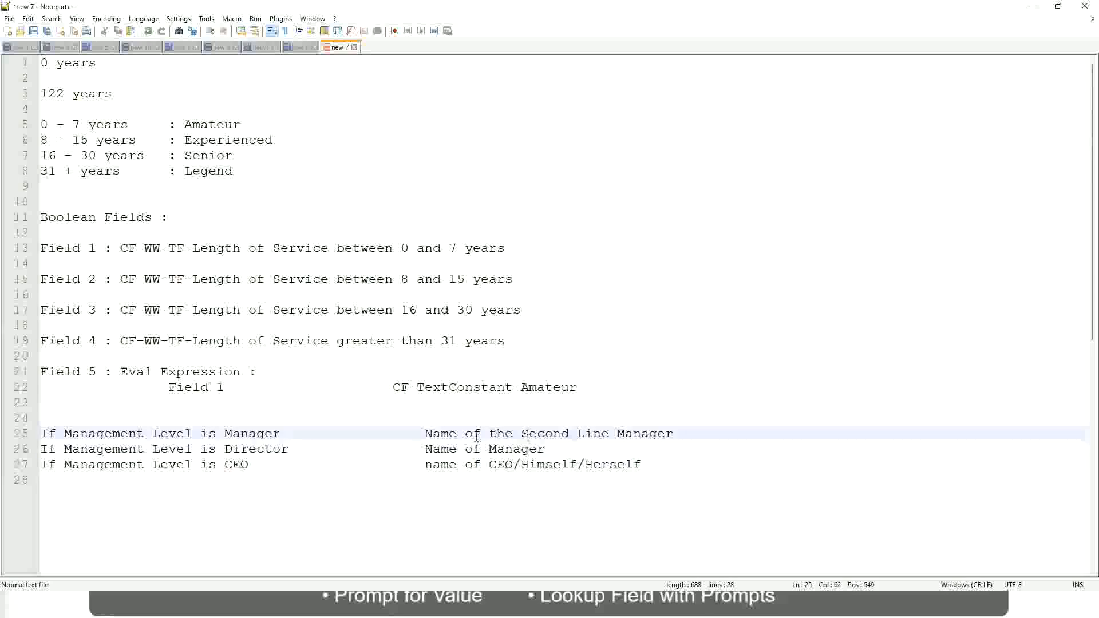
Step: Switch to Workday and copy the name of the saved calculated field CF-WW-LRB-Identify Experience Bands from years of Service
left_click(299, 456)
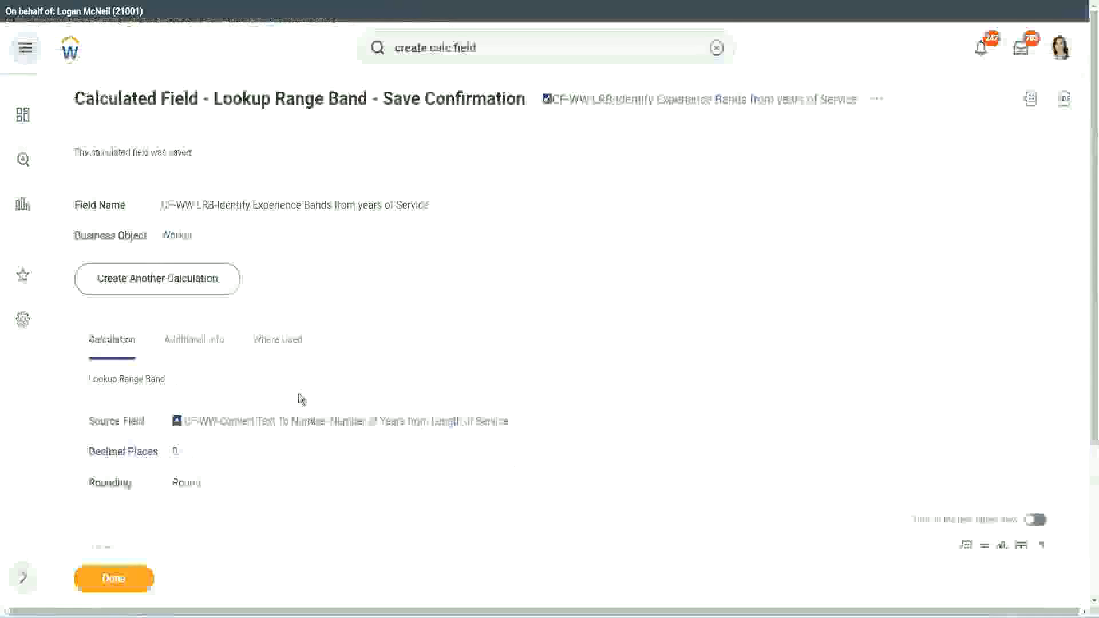
scroll(417, 174, "down", 4)
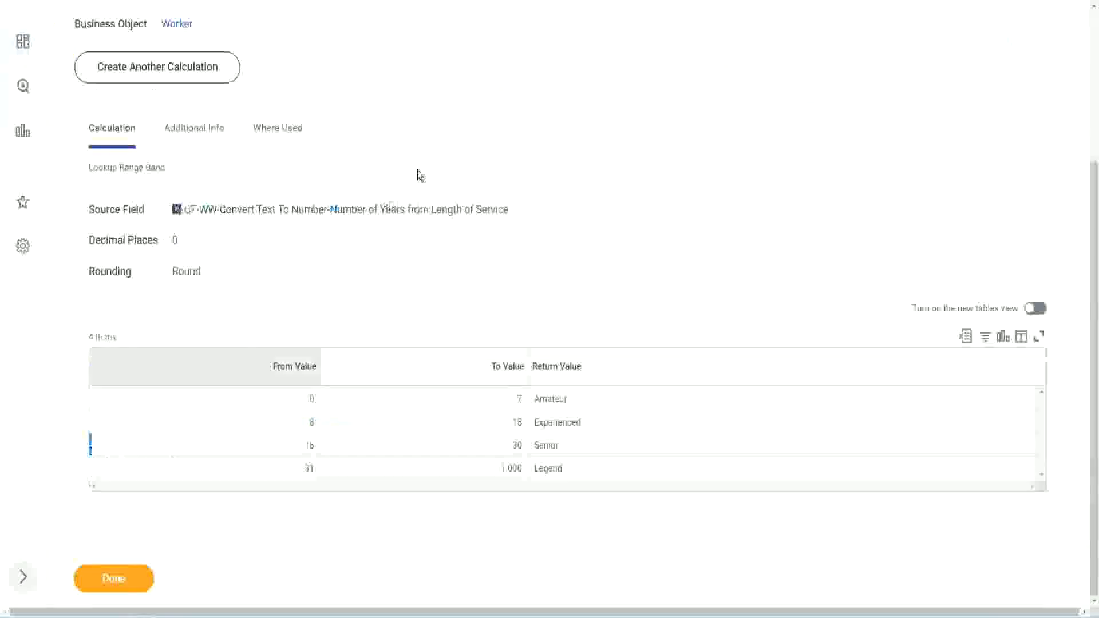
scroll(427, 219, "up", 4)
right_click(647, 109)
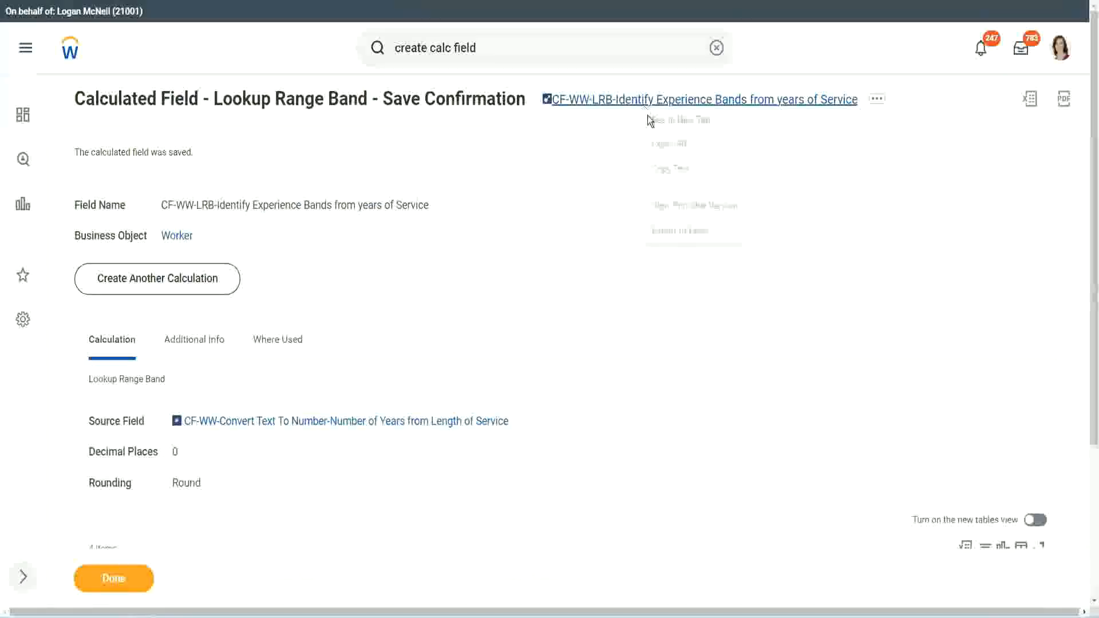
left_click(681, 170)
Step: Go to the WW Employee Details custom report and open it for editing
left_click(106, 584)
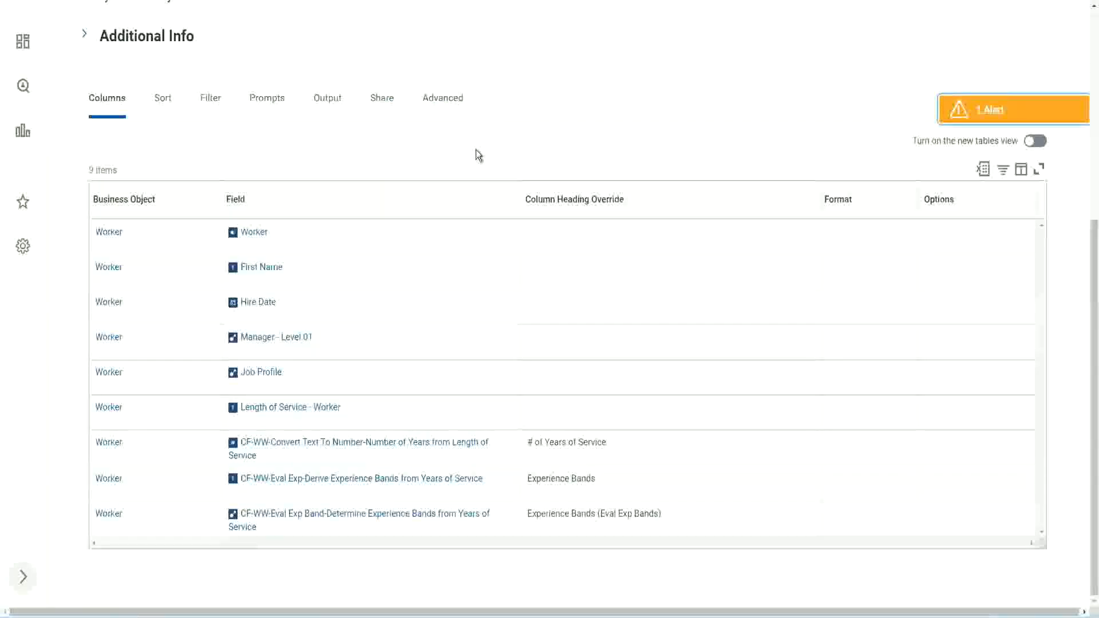
scroll(476, 151, "up", 6)
left_click(379, 124)
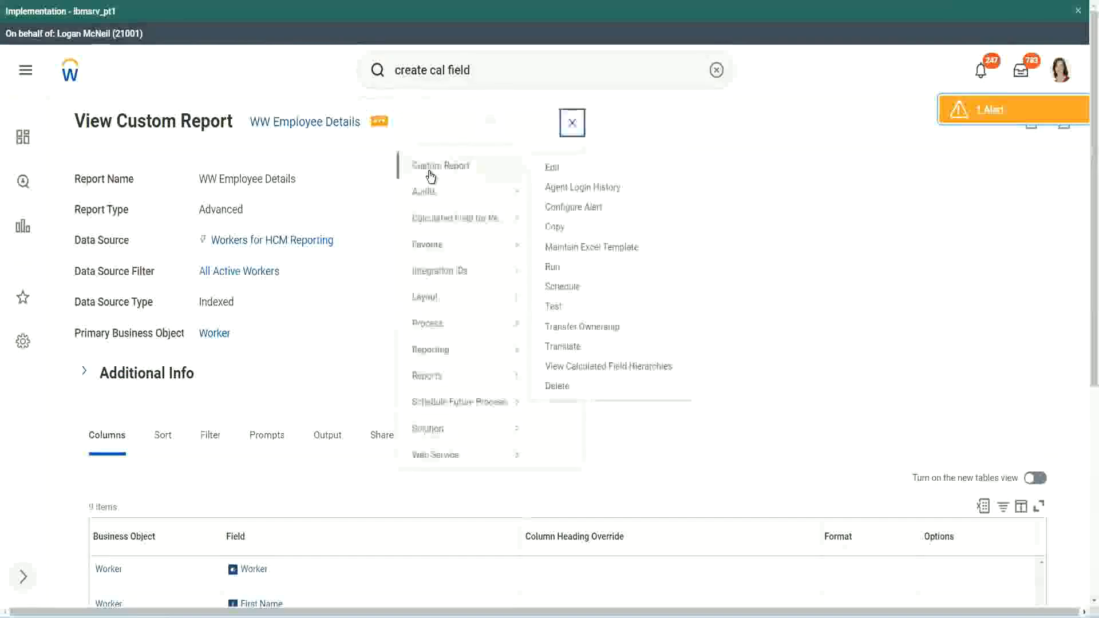
left_click(558, 168)
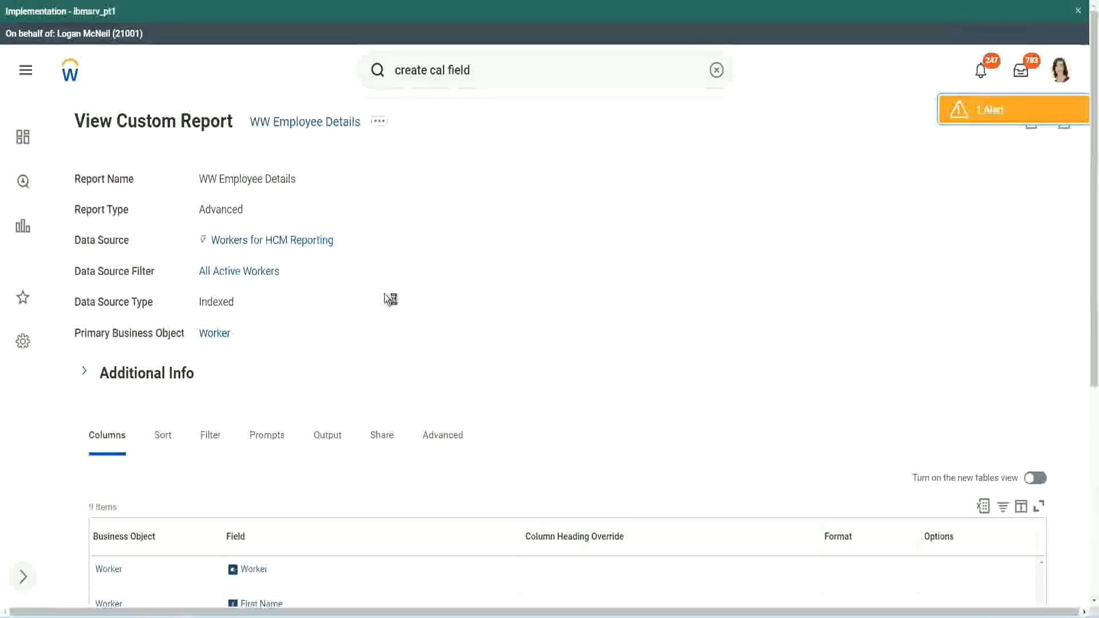
scroll(417, 294, "down", 6)
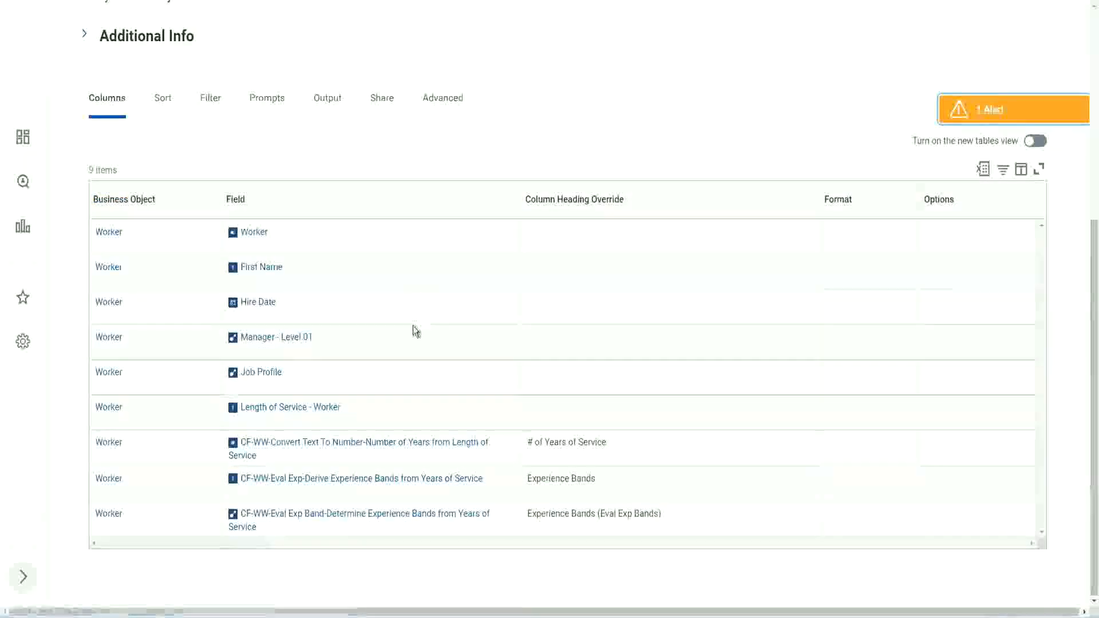
scroll(410, 315, "down", 6)
Step: Add a report column after the last one for Worker with the field CF-WW-LRB-Identify Experience Bands from years of Service
scroll(414, 319, "down", 3)
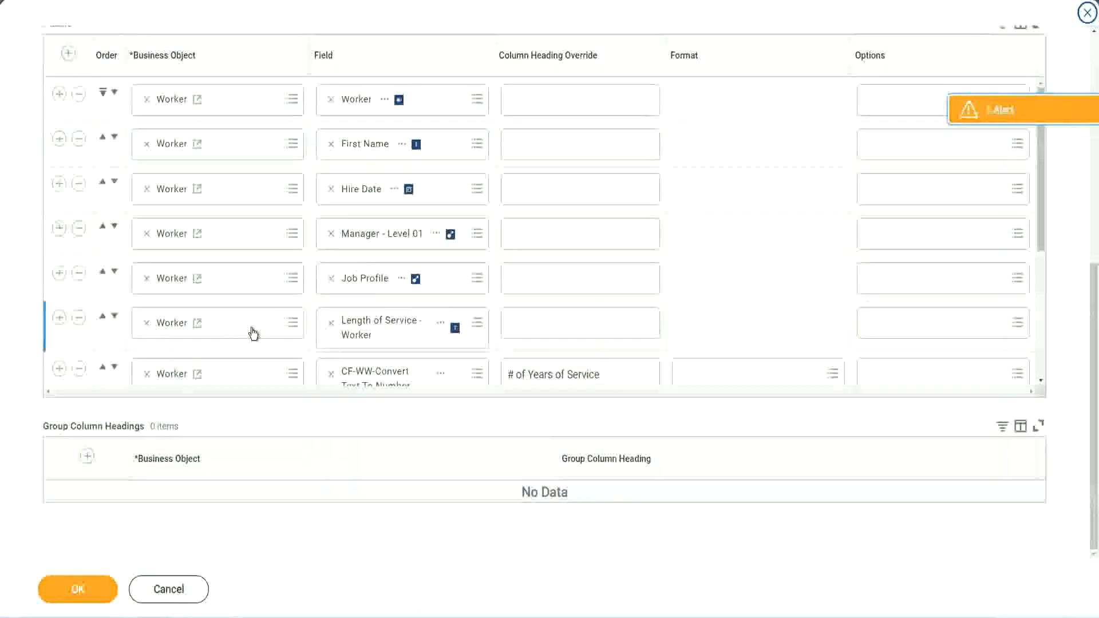
scroll(250, 334, "down", 4)
left_click(59, 307)
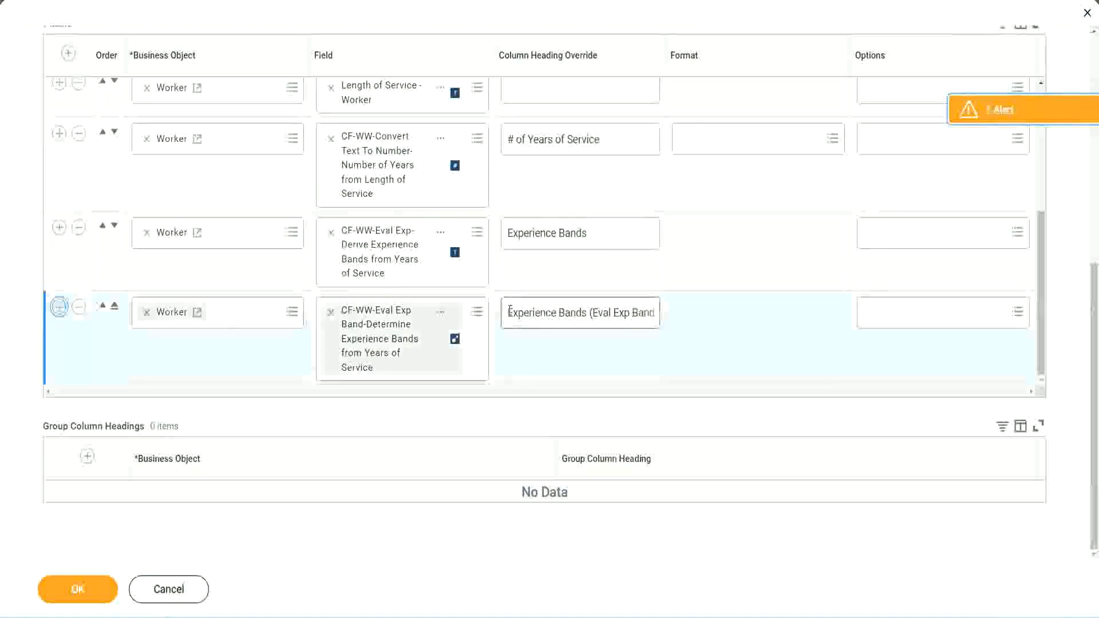
left_click(372, 362)
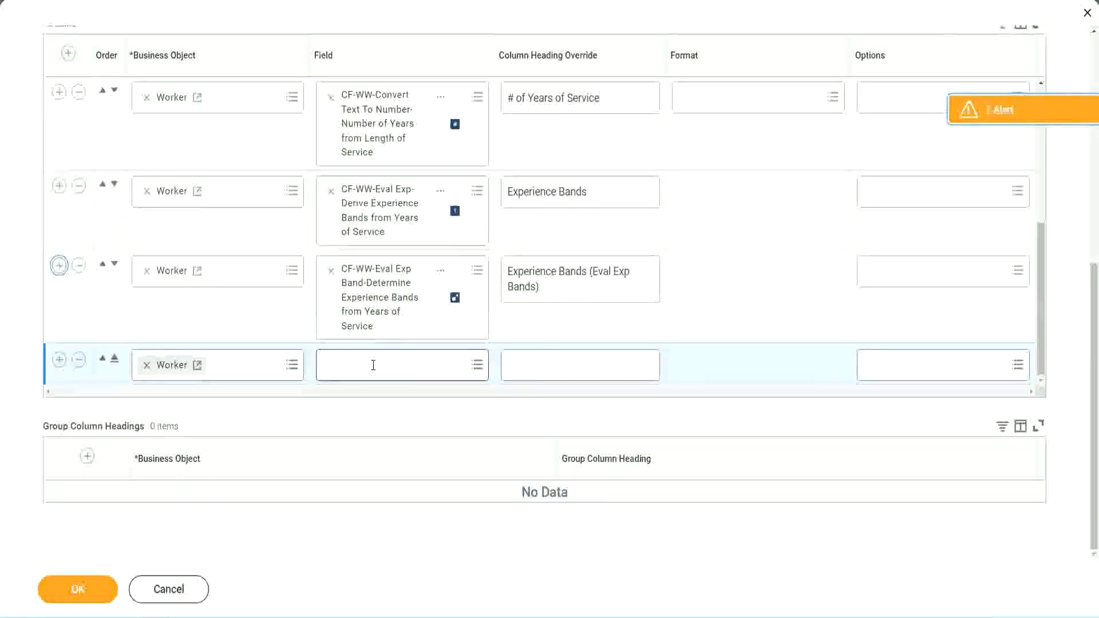
key("ctrl+v")
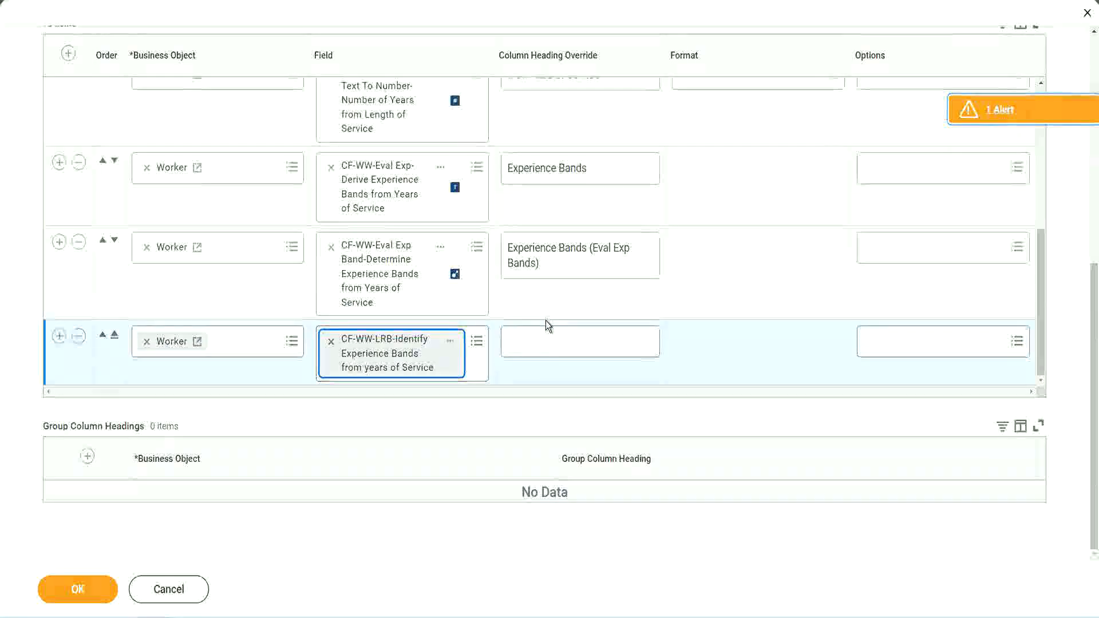
Step: Set the new column's heading override to "Experience Bands (LRB)" and save the report definition
left_click(548, 334)
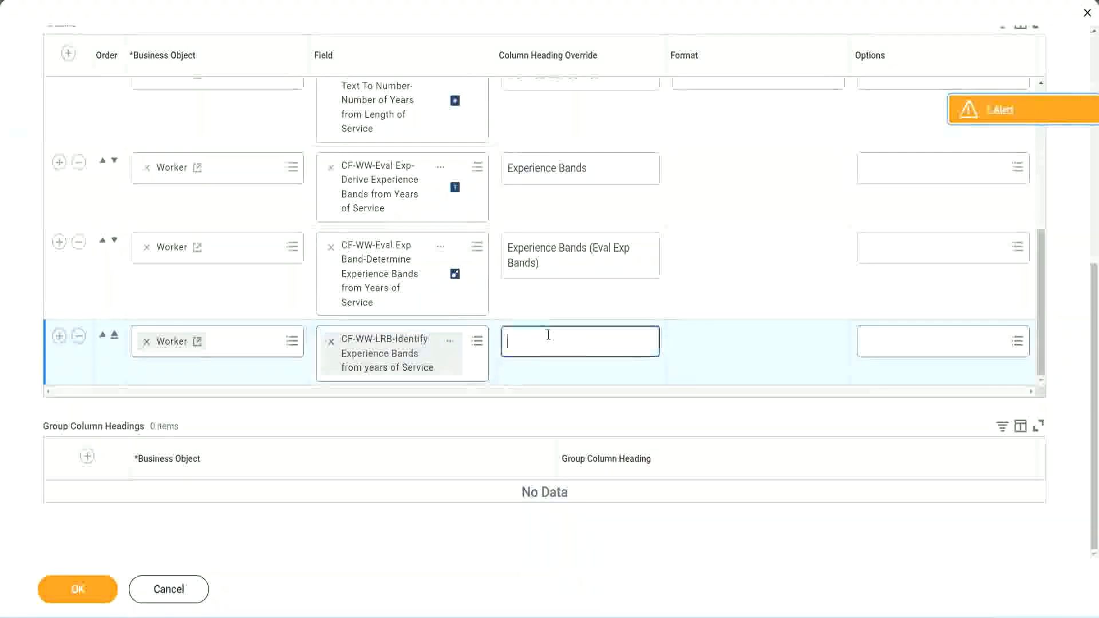
type("Ex")
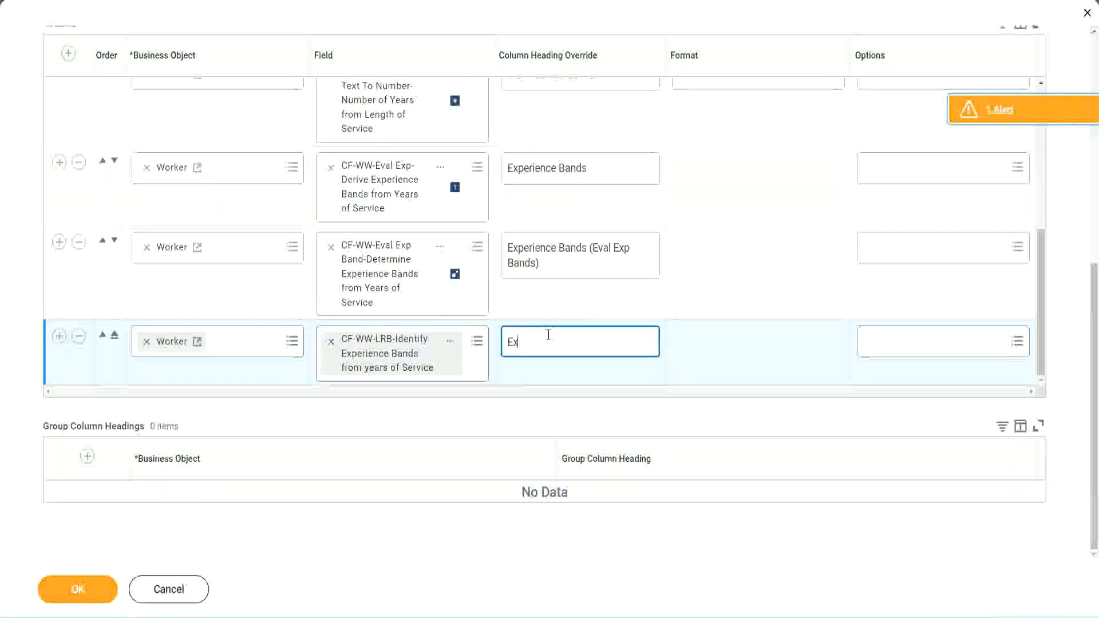
type("pernerice")
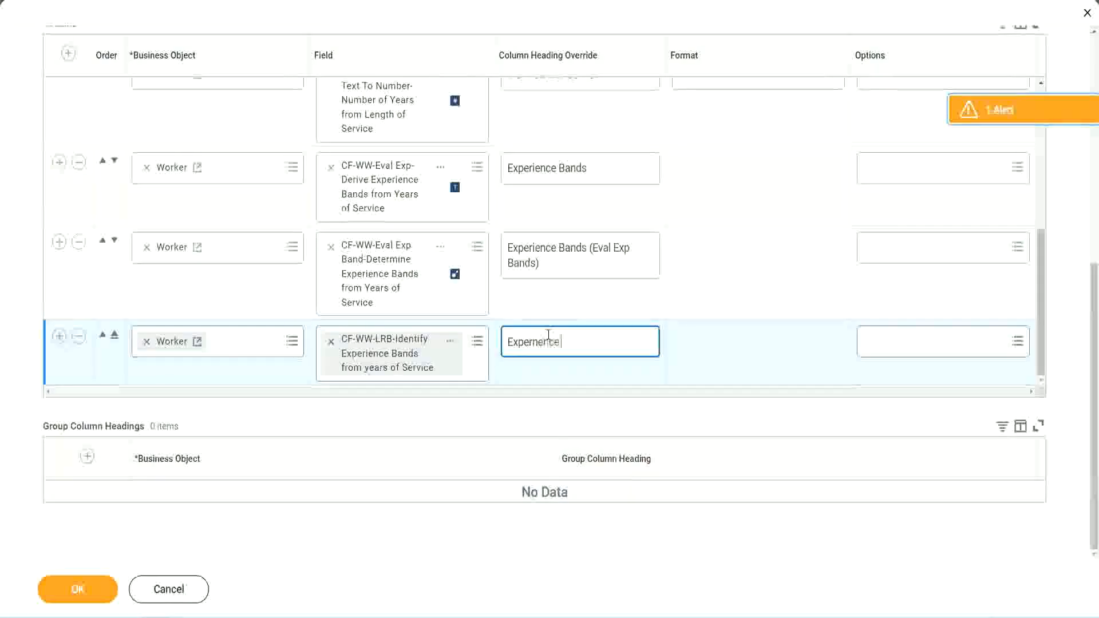
key("BackSpace")
key("BackSpace")
key("BackSpace")
key("BackSpace")
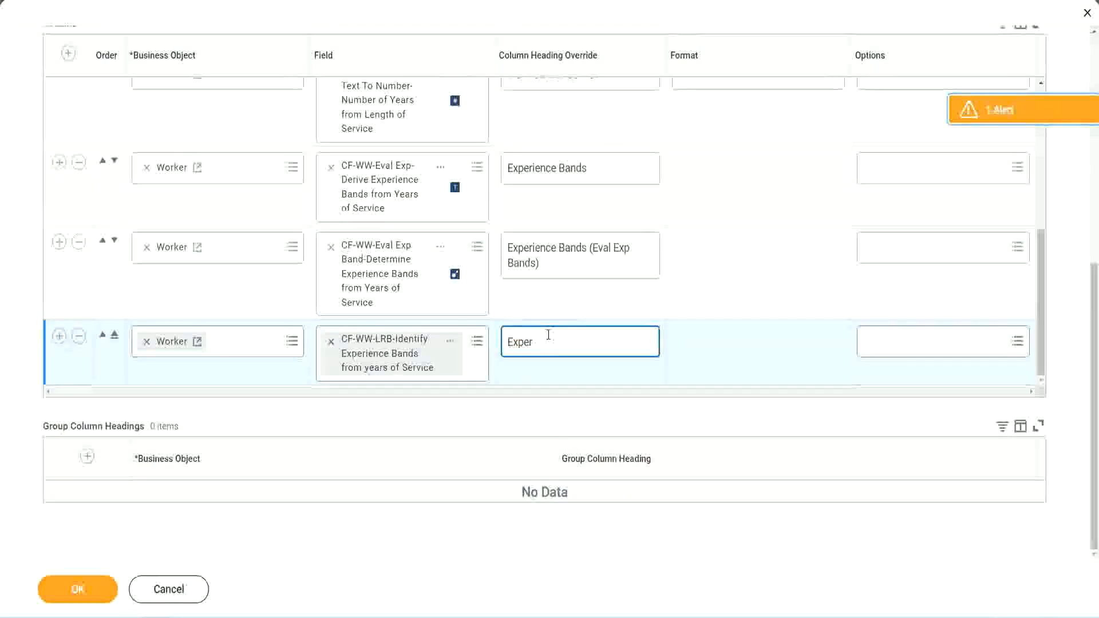
type("ience Bands")
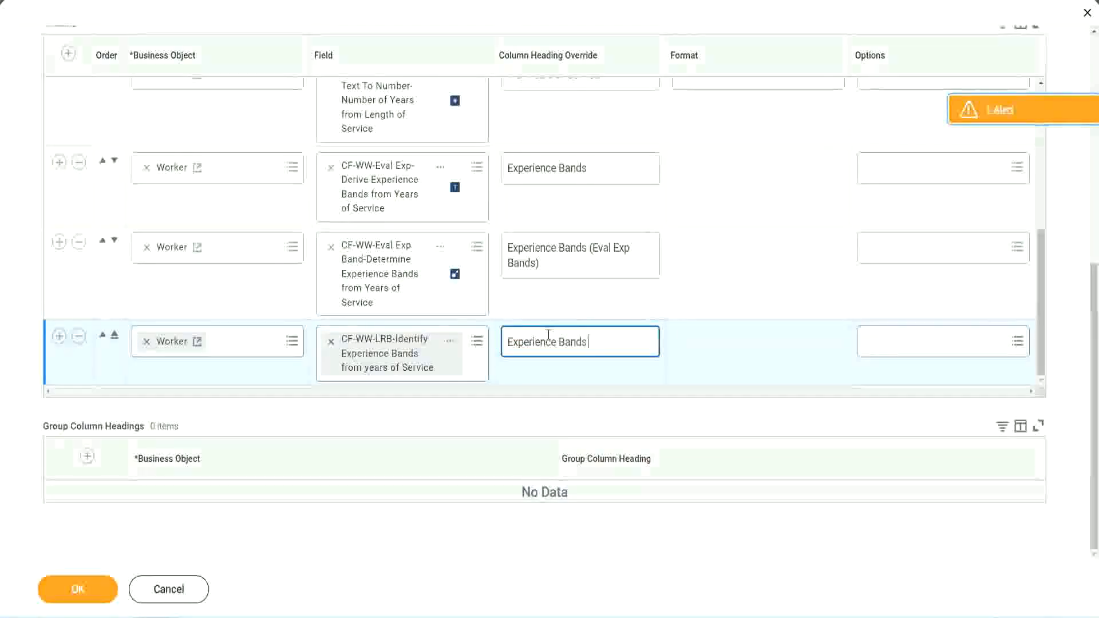
type(" (LRB)")
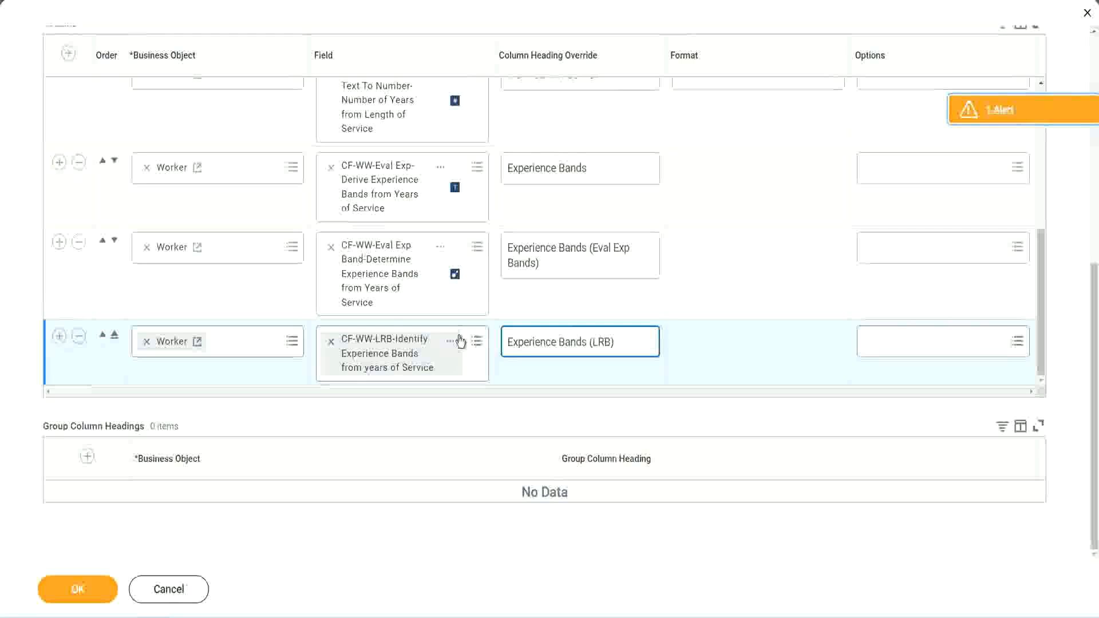
left_click(96, 599)
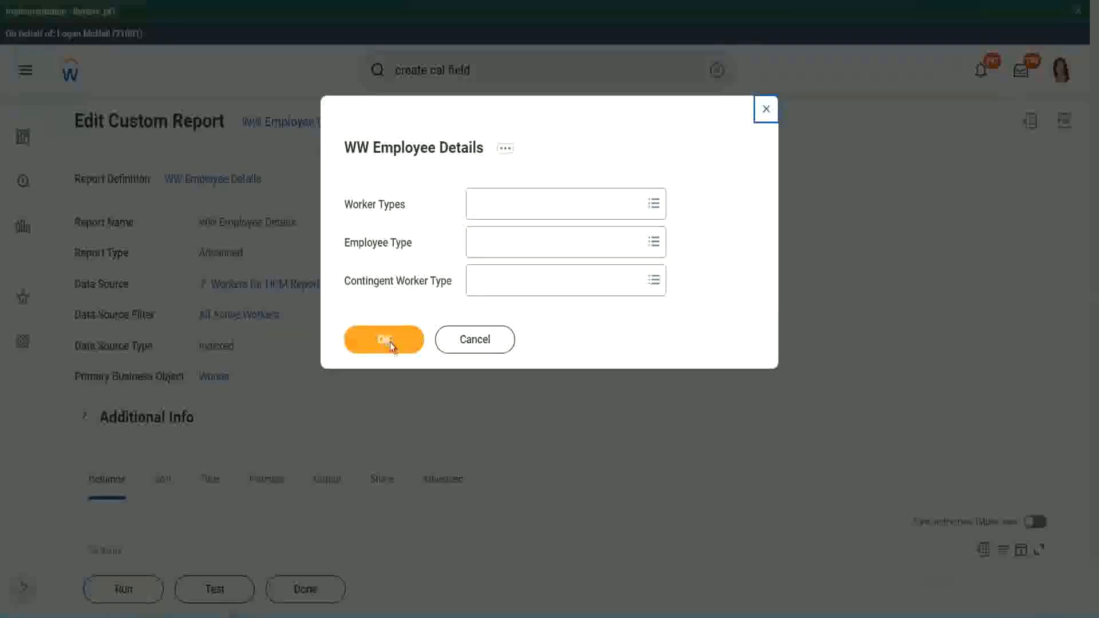
Step: Run WW Employee Details with blank prompt values and compare the three experience band columns across the worker rows
left_click(390, 342)
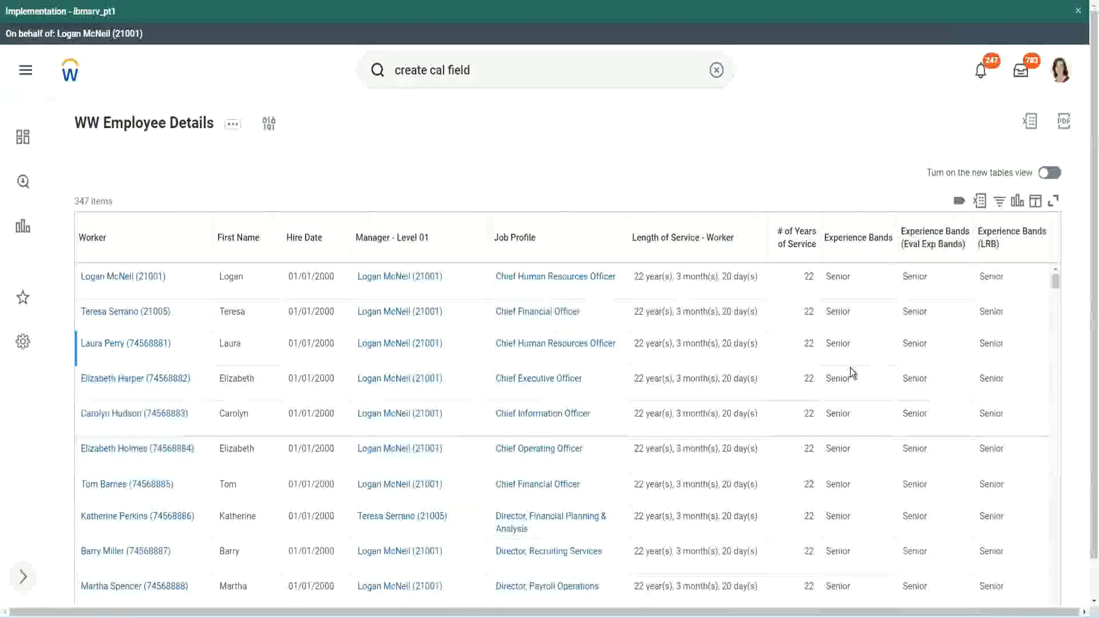
double_click(843, 281)
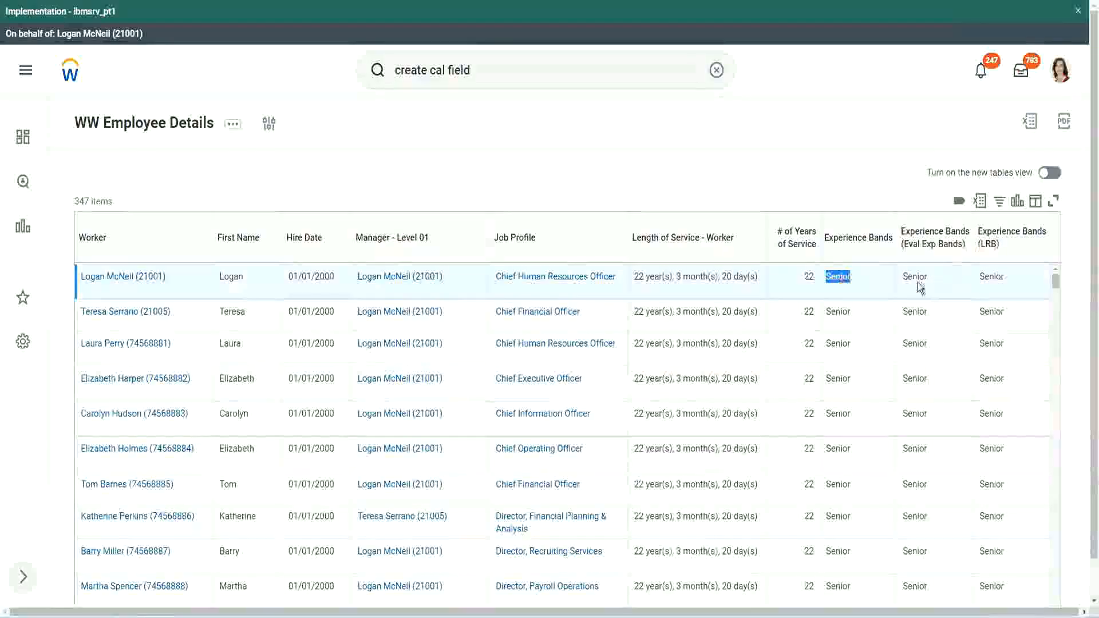
key("F5")
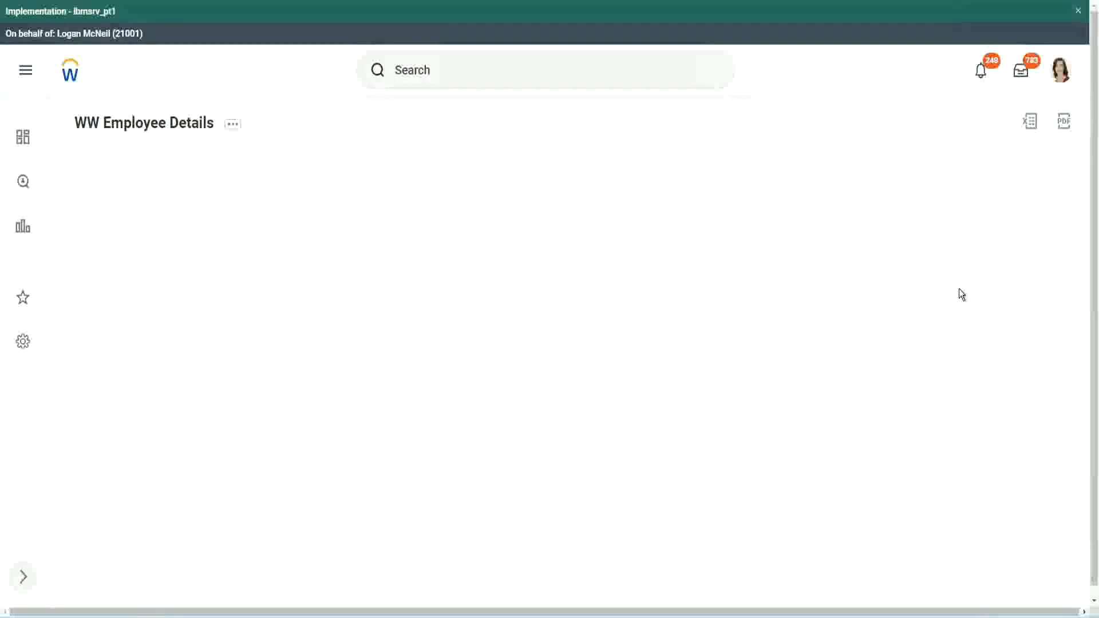
scroll(955, 321, "down", 10)
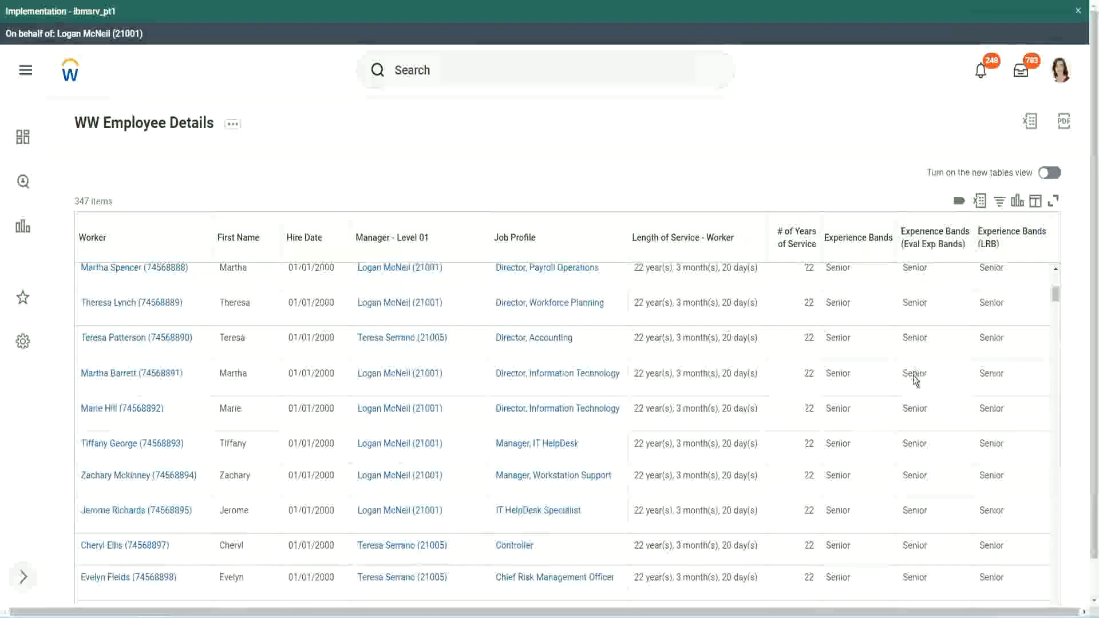
scroll(909, 387, "down", 3)
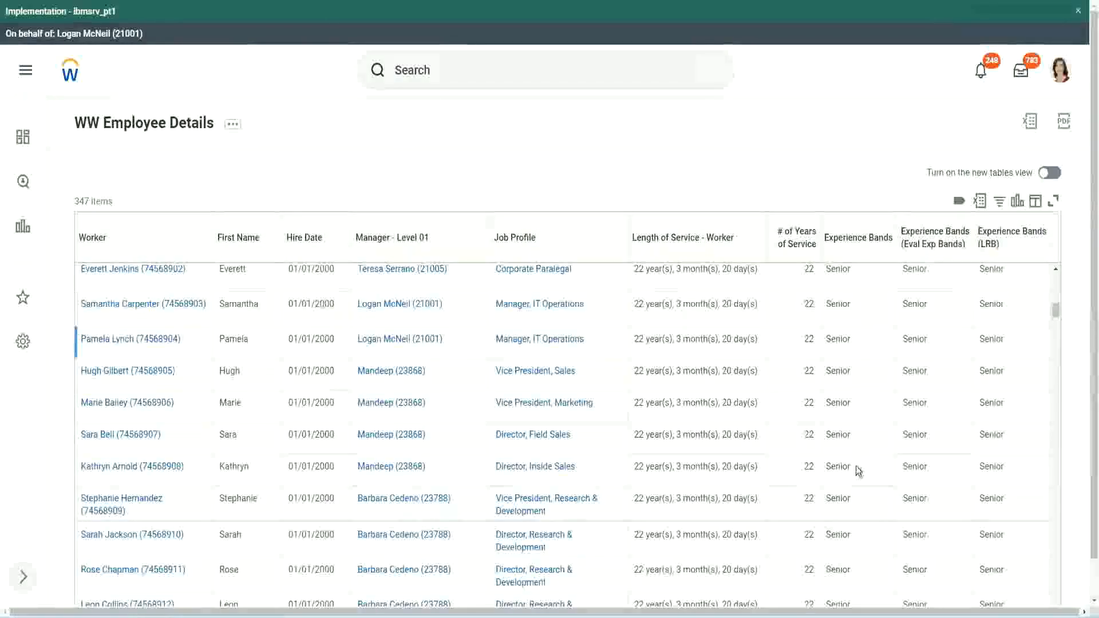
scroll(856, 509, "down", 3)
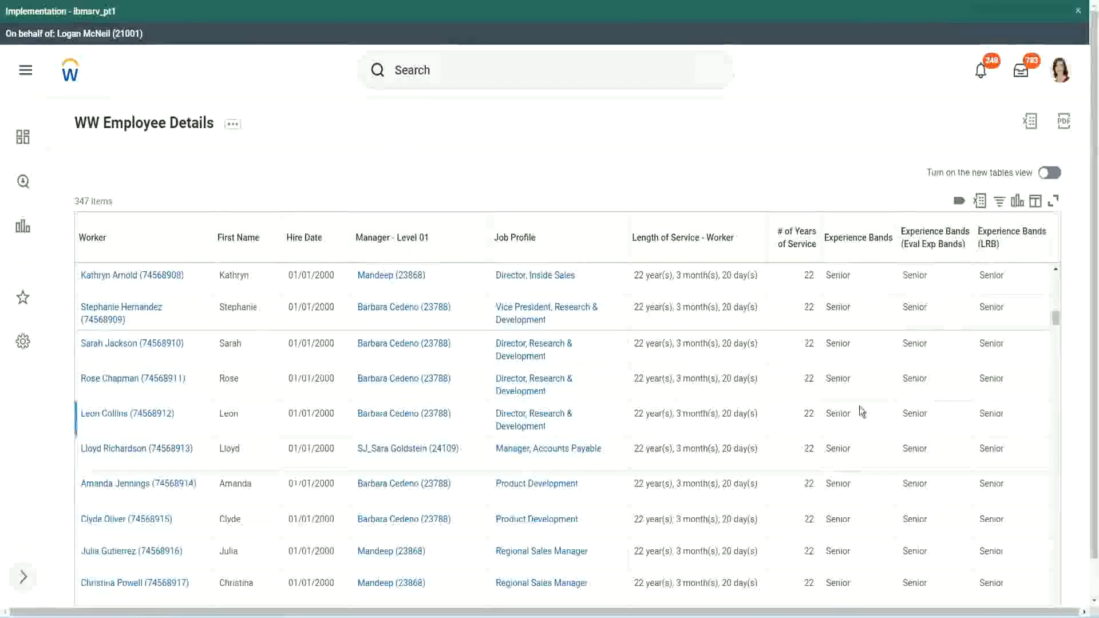
scroll(860, 407, "down", 1)
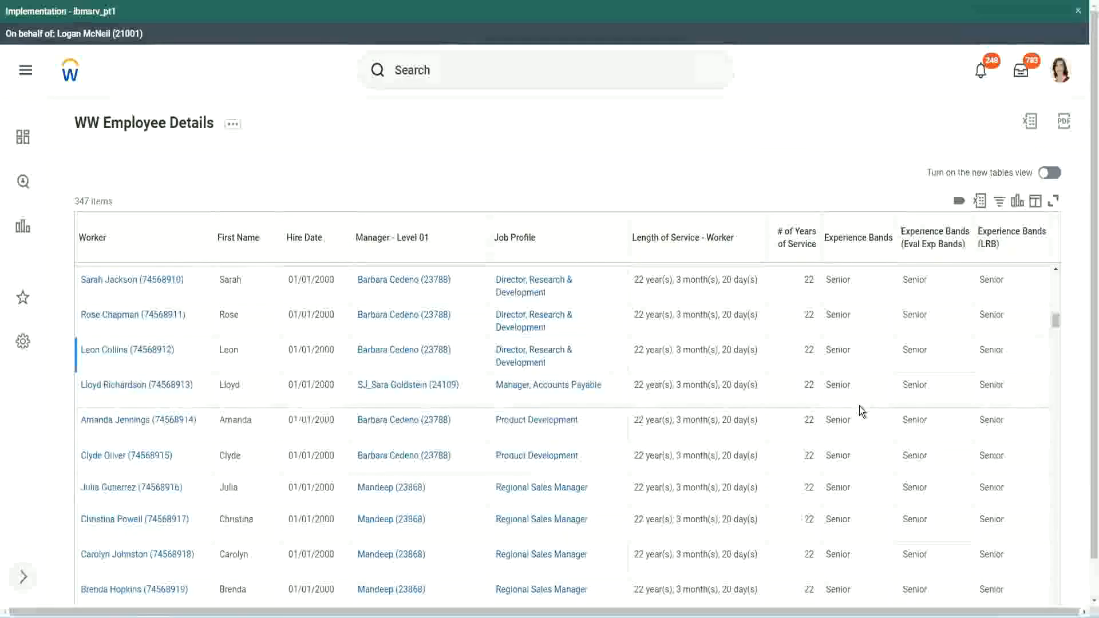